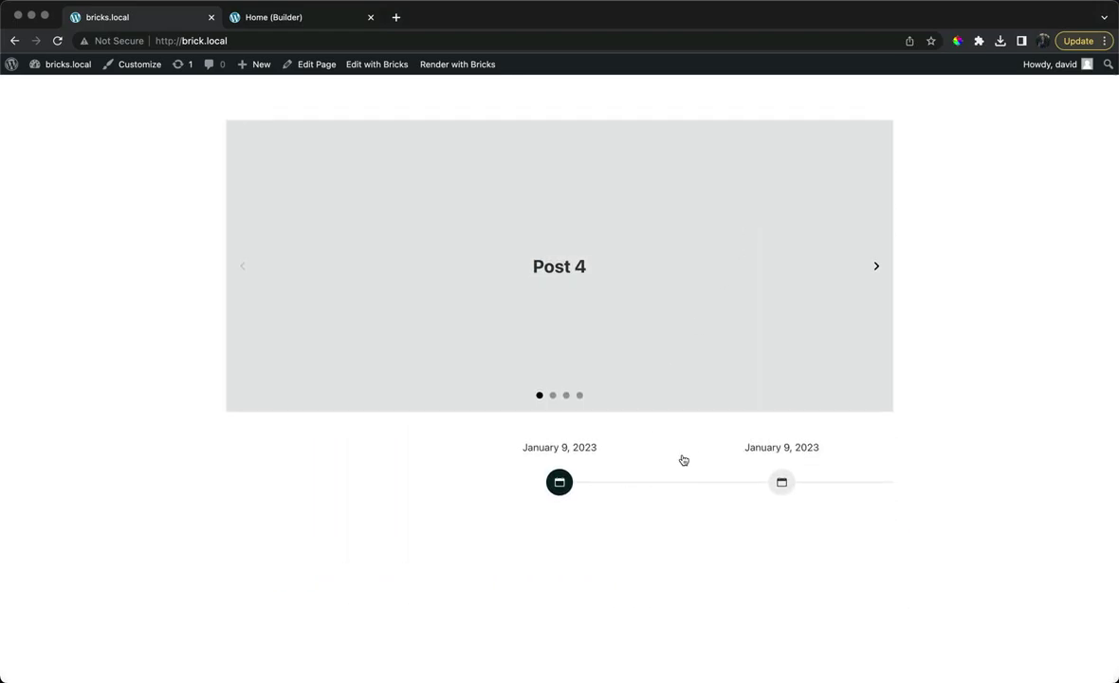
Step through the timeline dates on the front end, confirming the main slider follows to Post 3 and Post 4
{"action": "left_click_drag", "start_coordinate": [766, 455], "coordinate": [612, 460]}
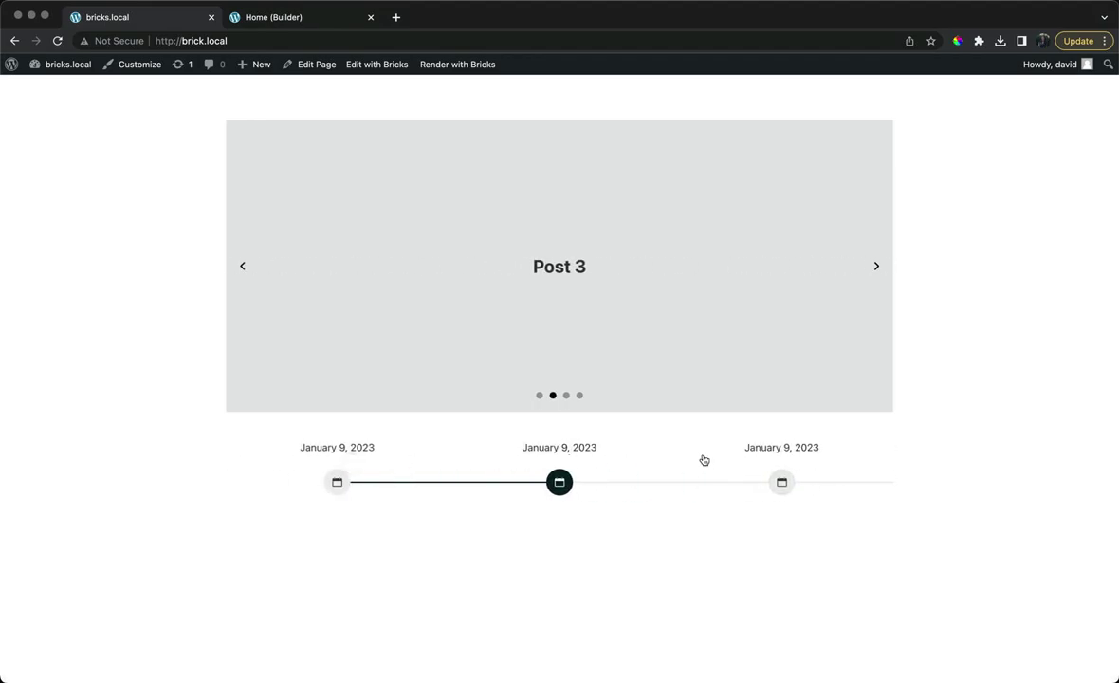
{"action": "left_click", "coordinate": [764, 454]}
{"action": "left_click", "coordinate": [764, 459]}
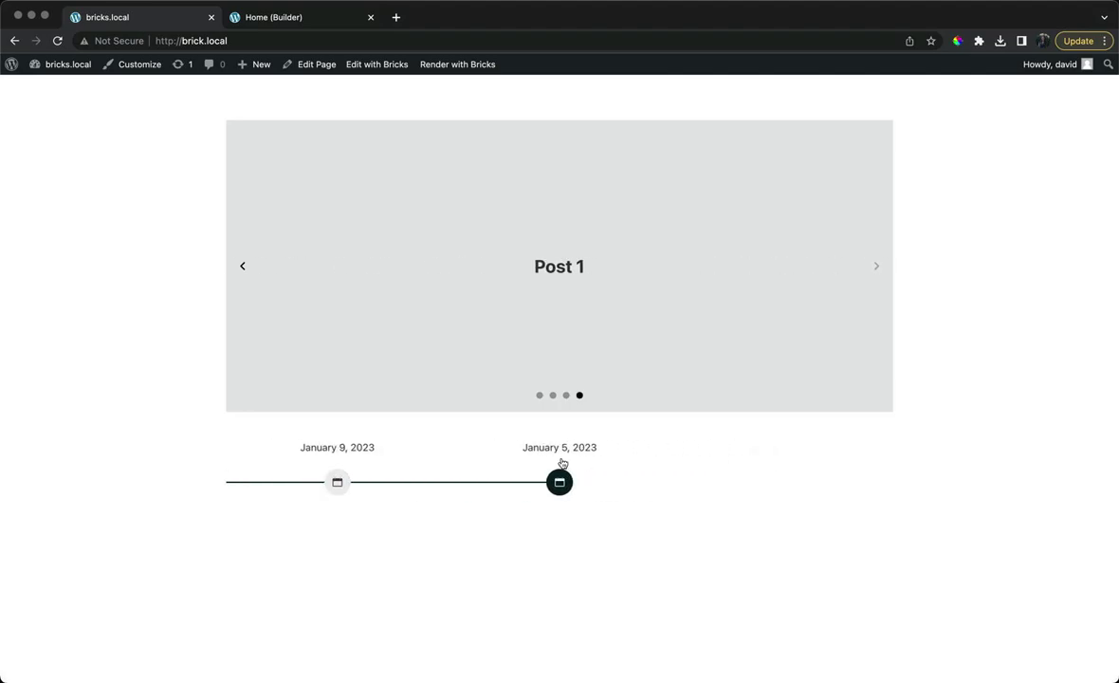
{"action": "left_click", "coordinate": [366, 455]}
{"action": "left_click", "coordinate": [363, 457]}
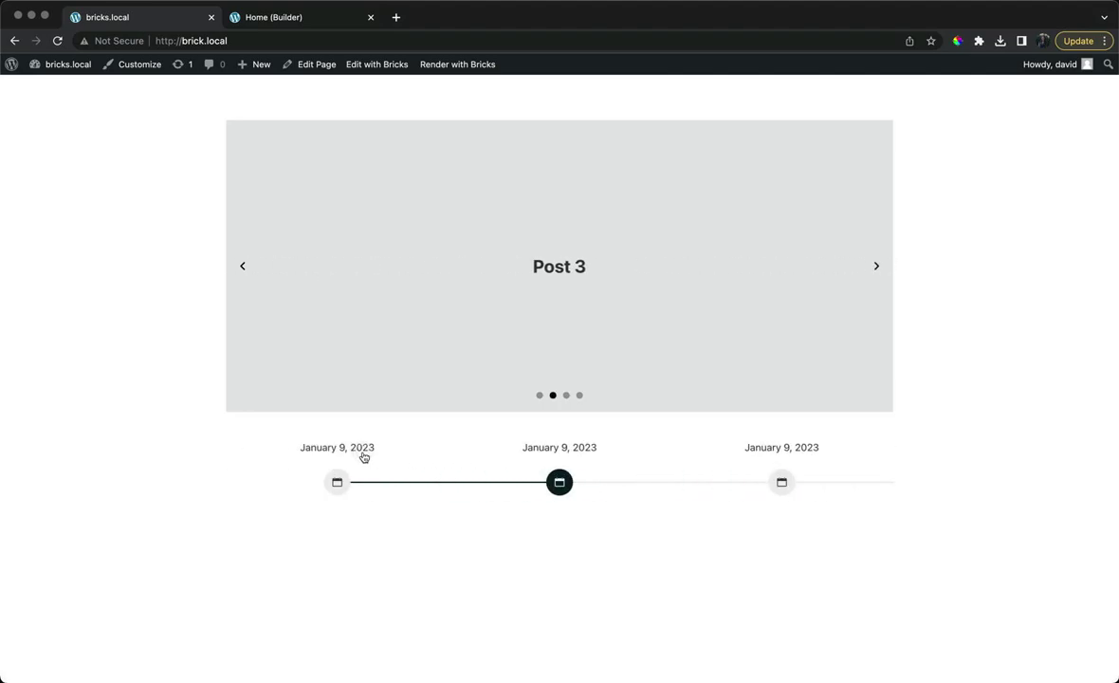
{"action": "left_click", "coordinate": [364, 457]}
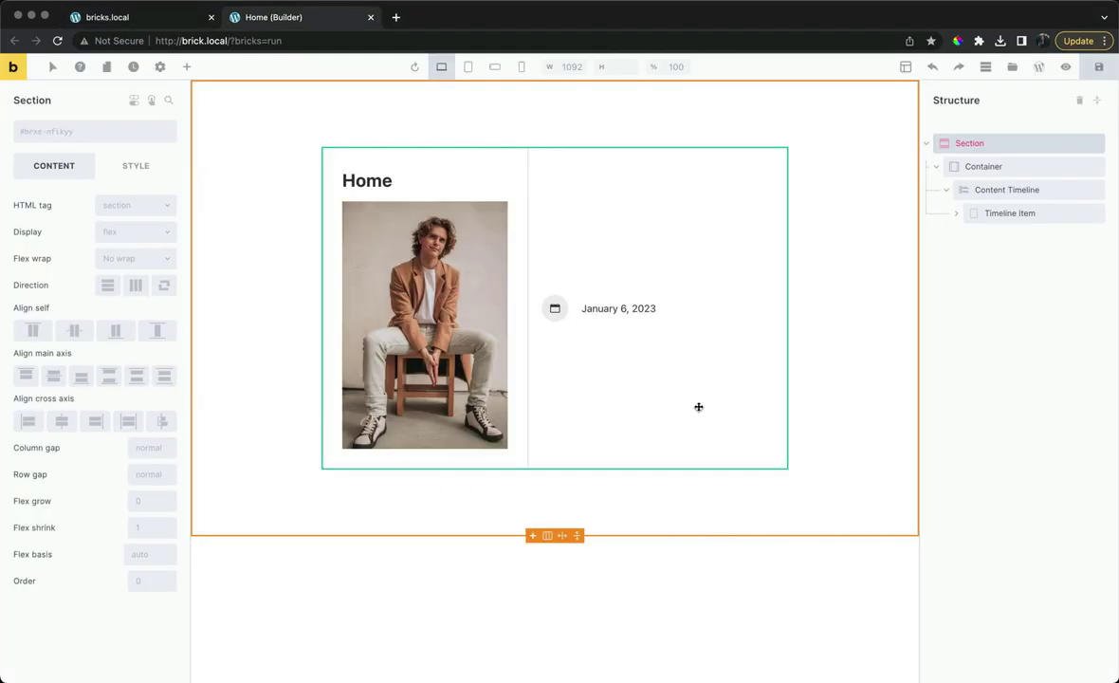
{"action": "left_click", "coordinate": [993, 196]}
{"action": "left_click", "coordinate": [180, 207]}
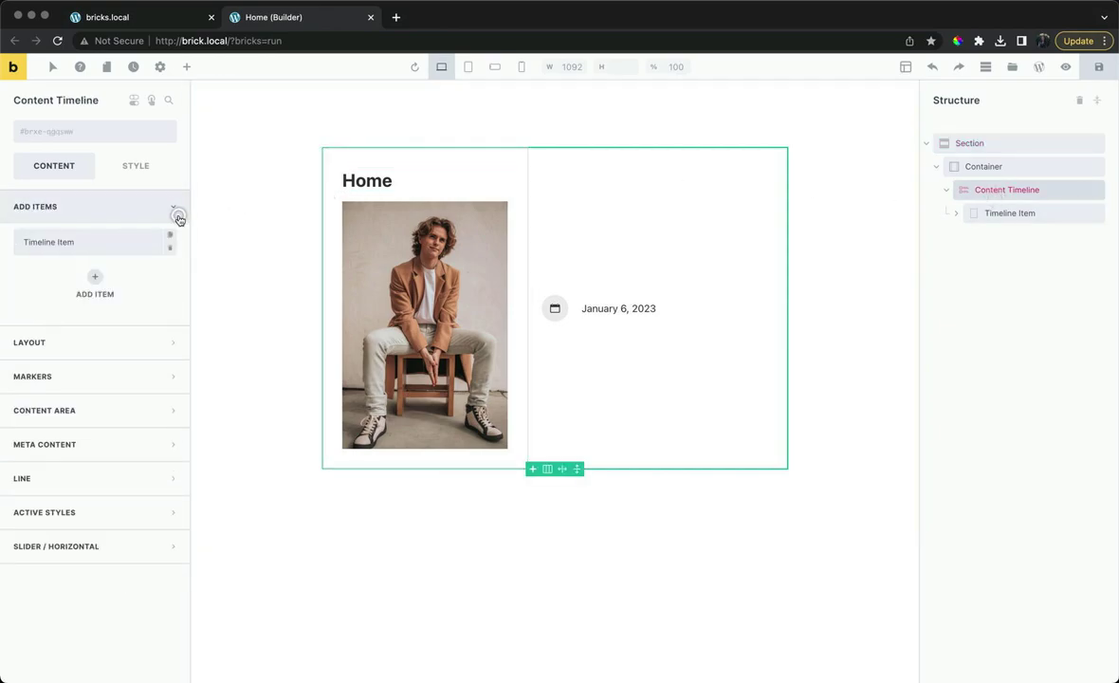
{"action": "left_click", "coordinate": [97, 277]}
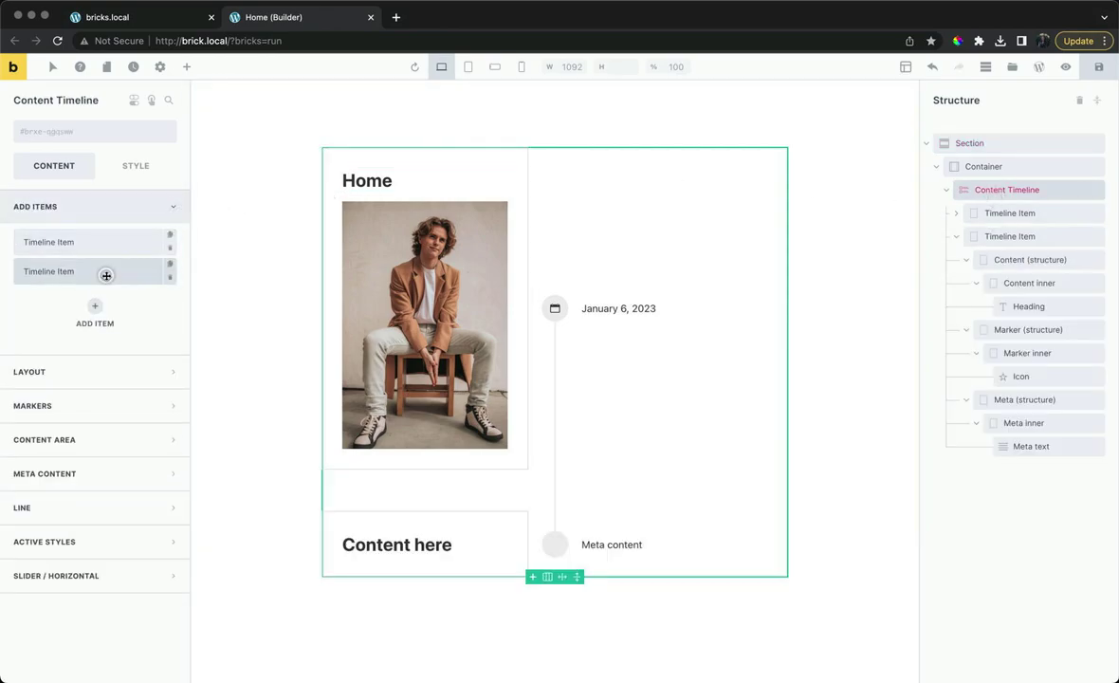
{"action": "left_click", "coordinate": [169, 280]}
{"action": "left_click", "coordinate": [168, 283]}
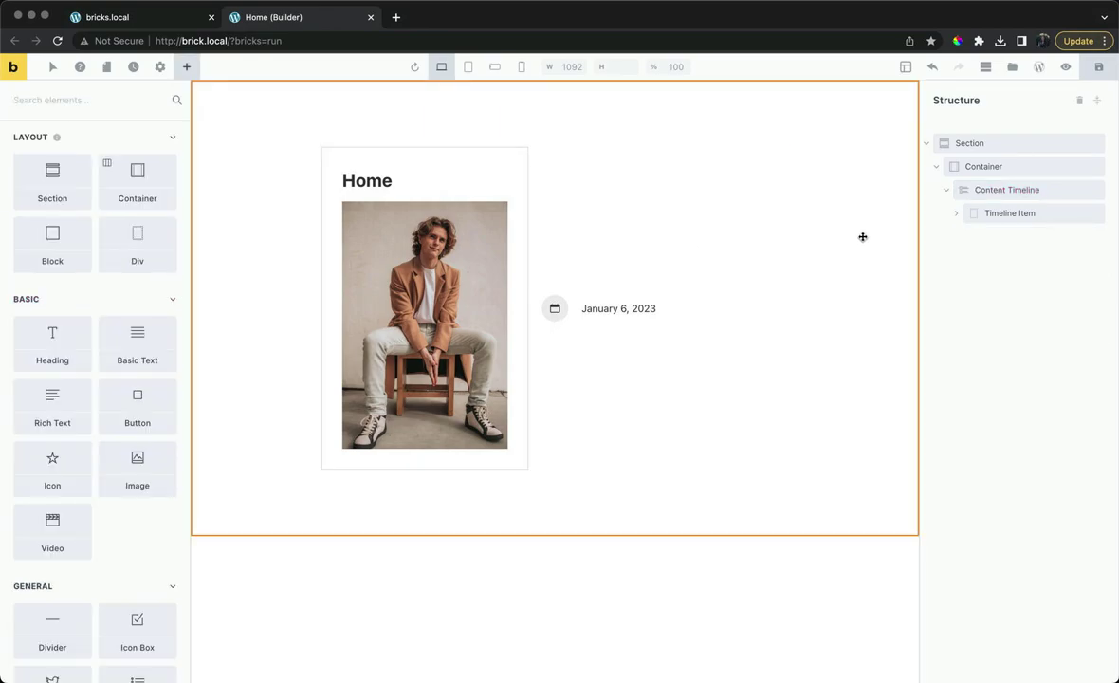
{"action": "left_click", "coordinate": [986, 213]}
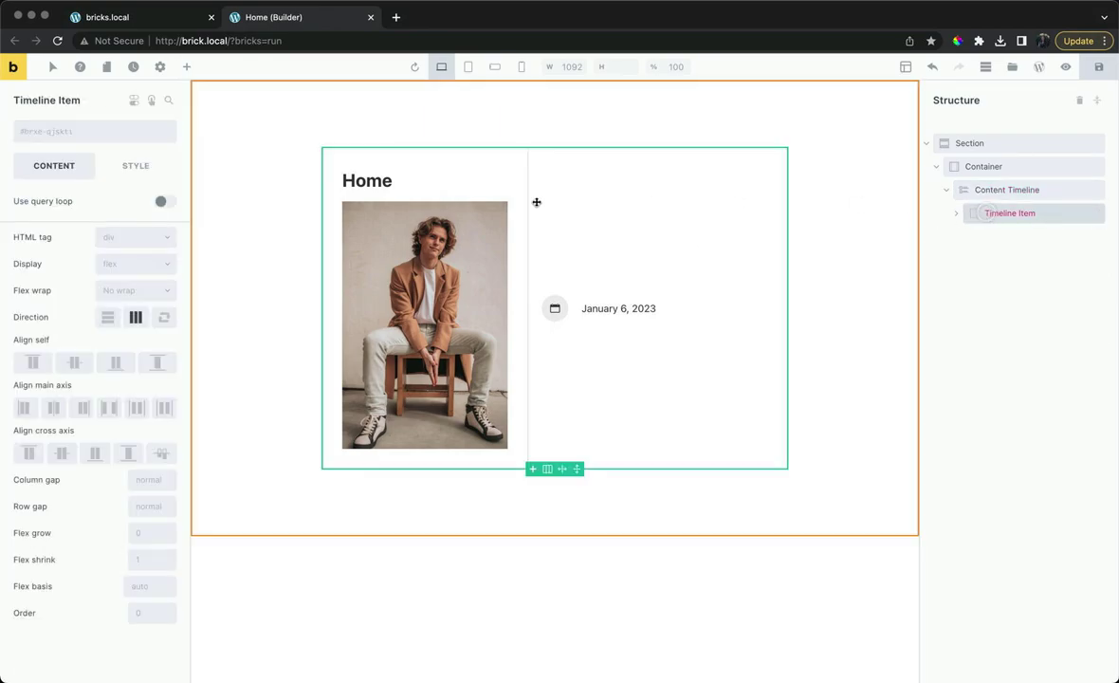
{"action": "left_click", "coordinate": [164, 201]}
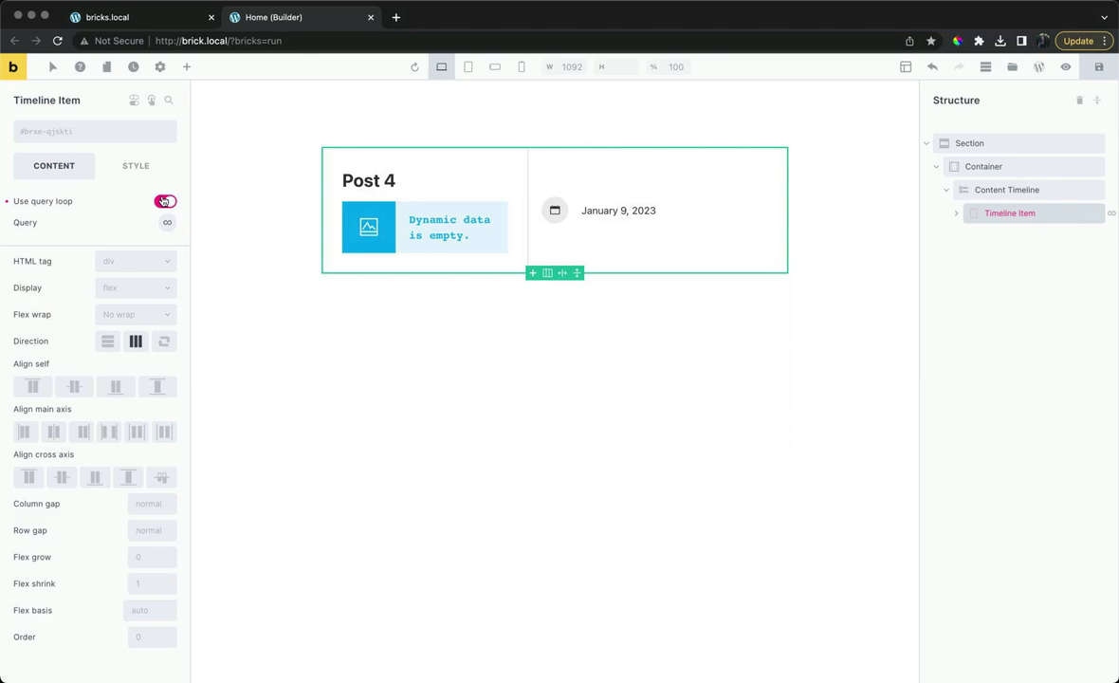
{"action": "scroll", "coordinate": [569, 207], "scroll_direction": "down", "scroll_amount": 3}
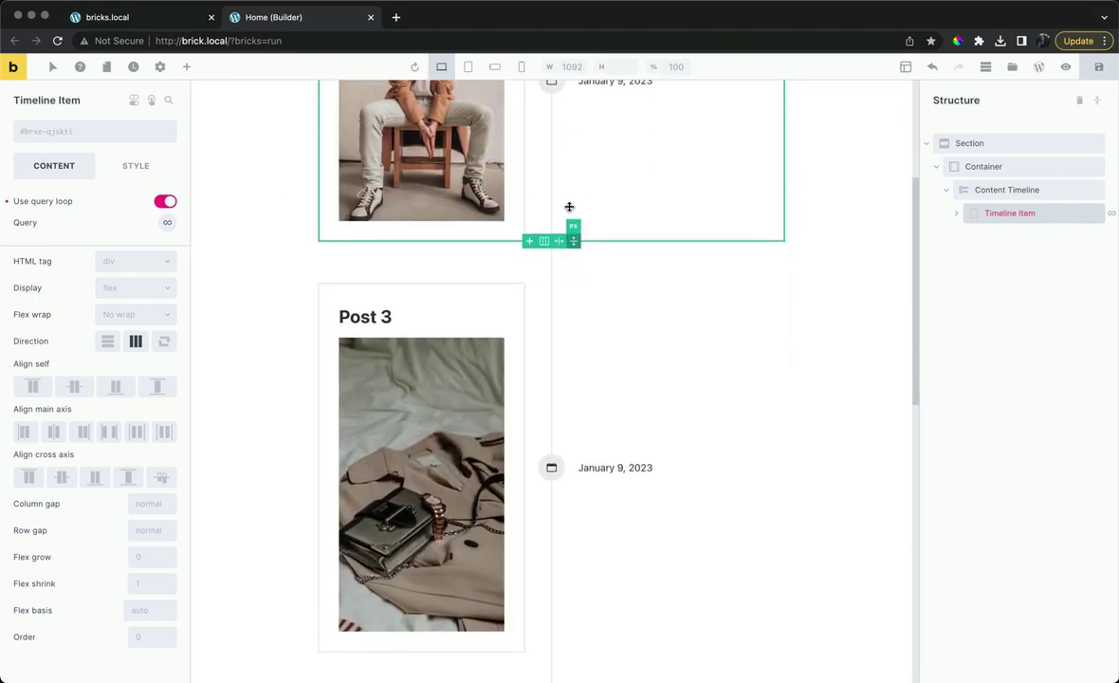
{"action": "scroll", "coordinate": [569, 206], "scroll_direction": "up", "scroll_amount": 3}
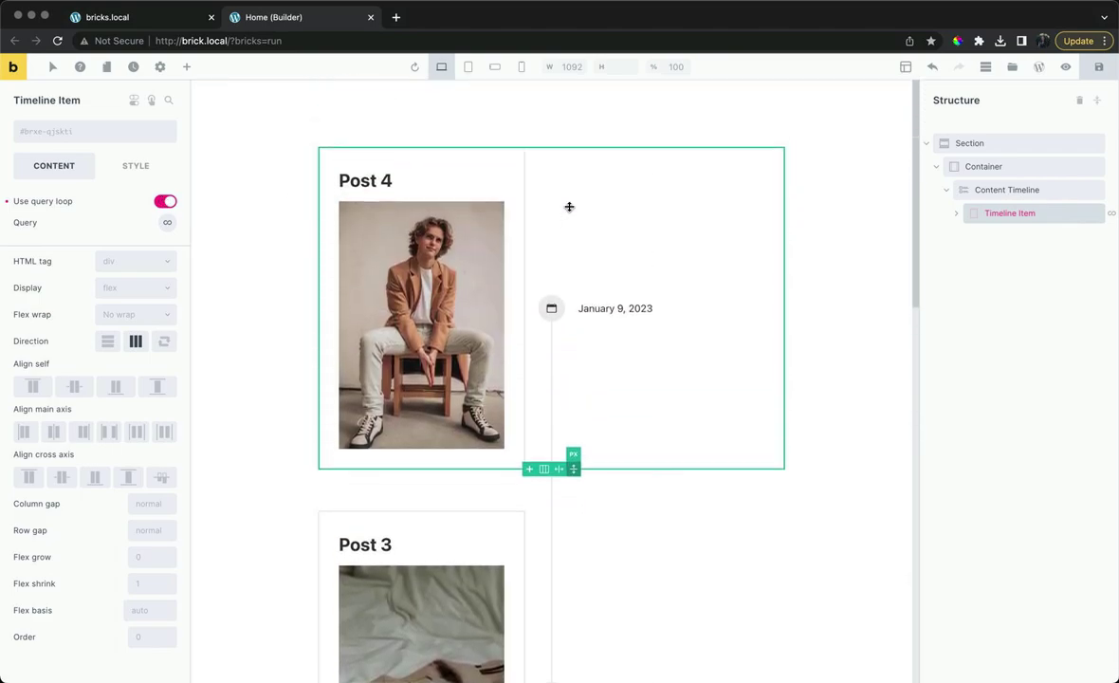
{"action": "left_click", "coordinate": [169, 203]}
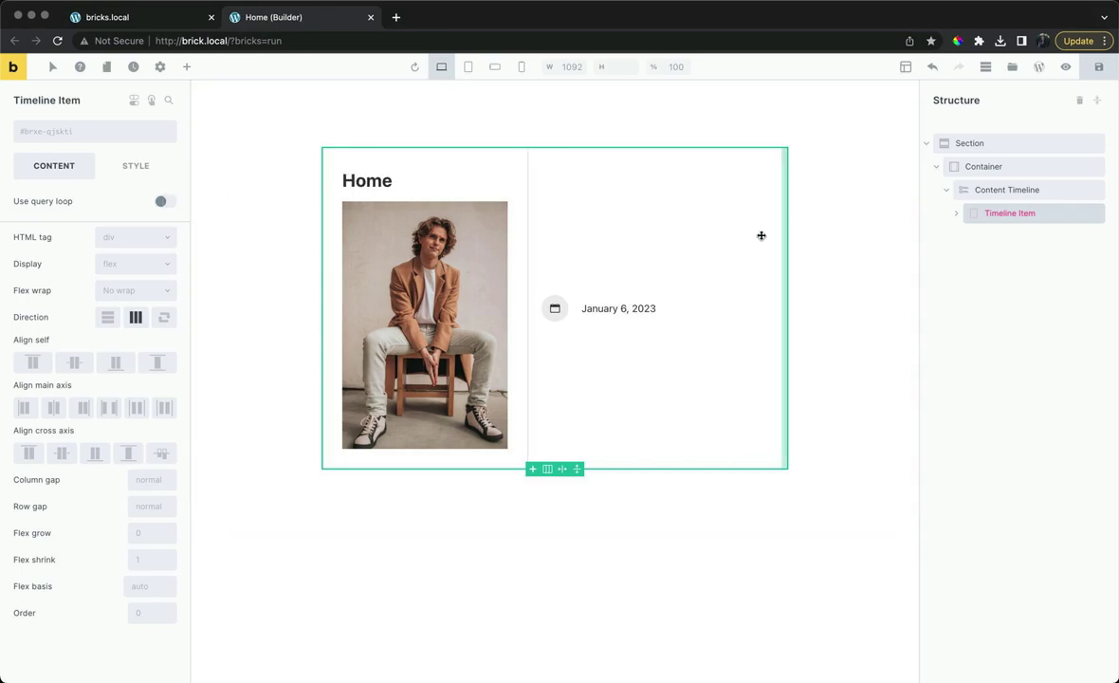
{"action": "left_click", "coordinate": [972, 172]}
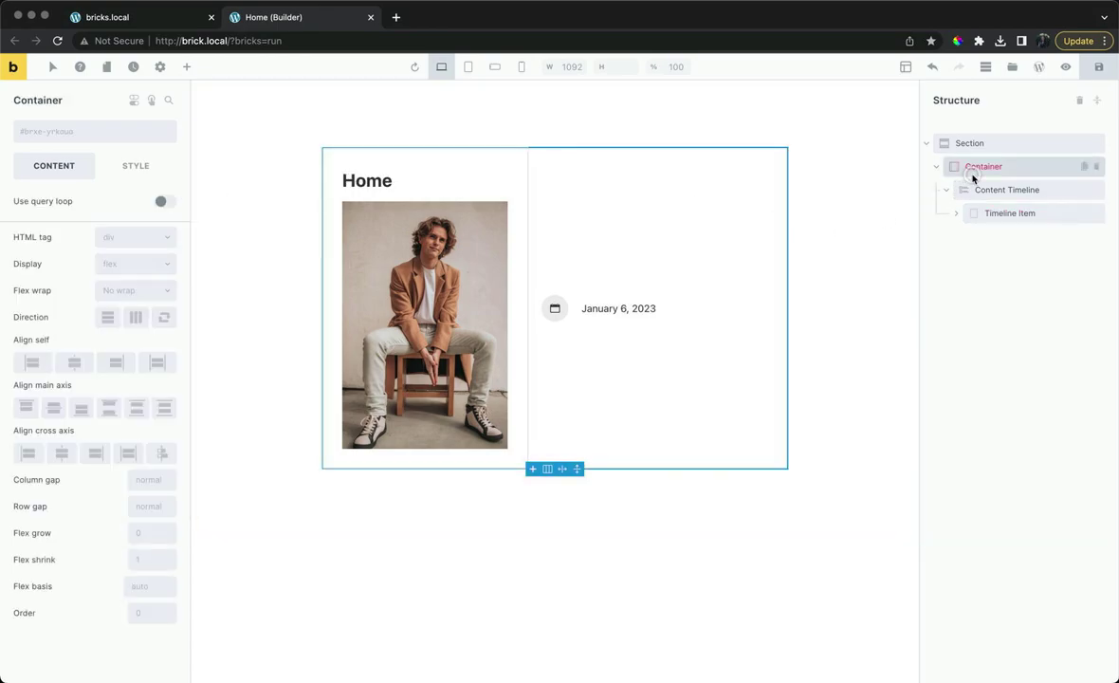
Add a Pro Slider element below the Content Timeline by searching 'pro sl'
{"action": "left_click", "coordinate": [188, 70]}
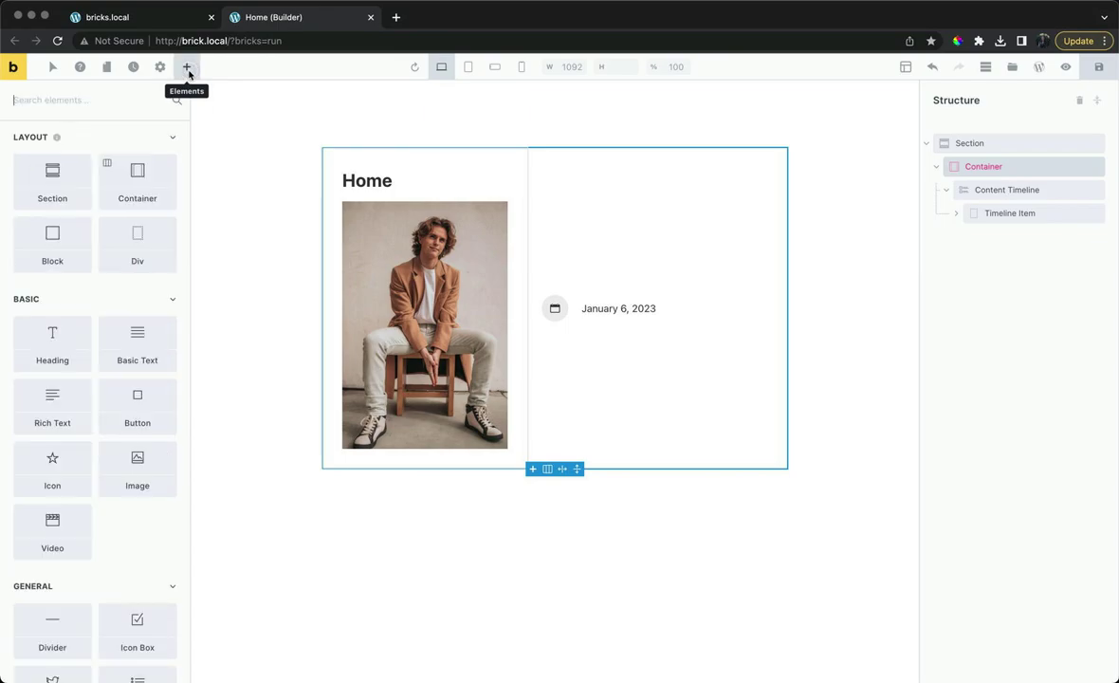
{"action": "type", "text": "pro sl"}
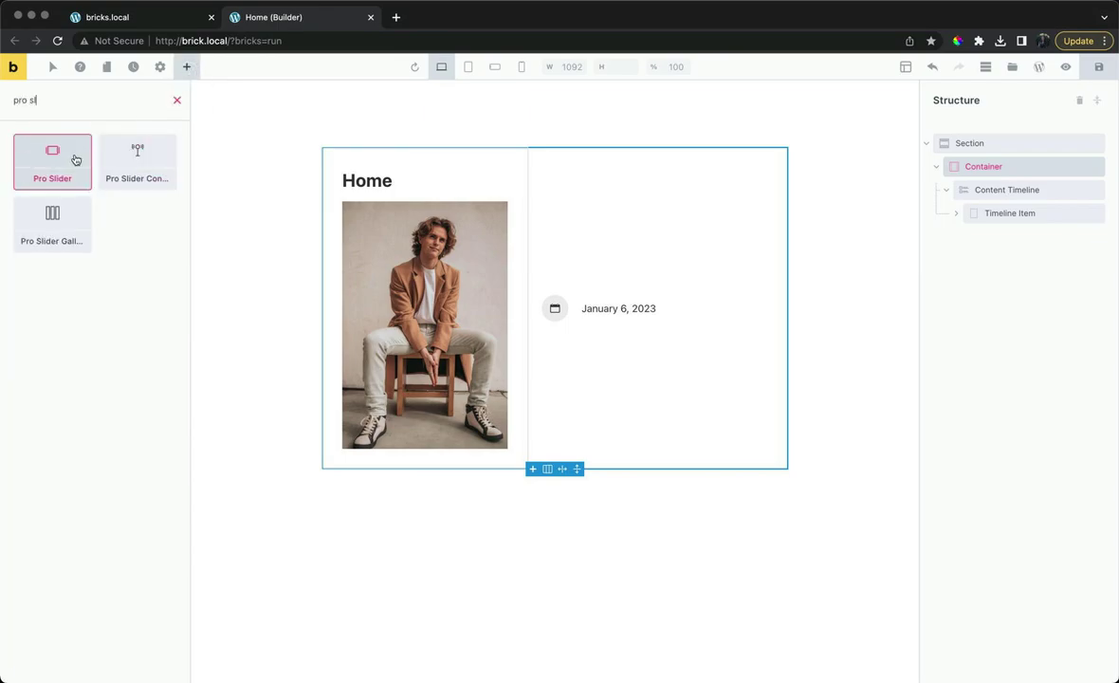
{"action": "left_click", "coordinate": [75, 157]}
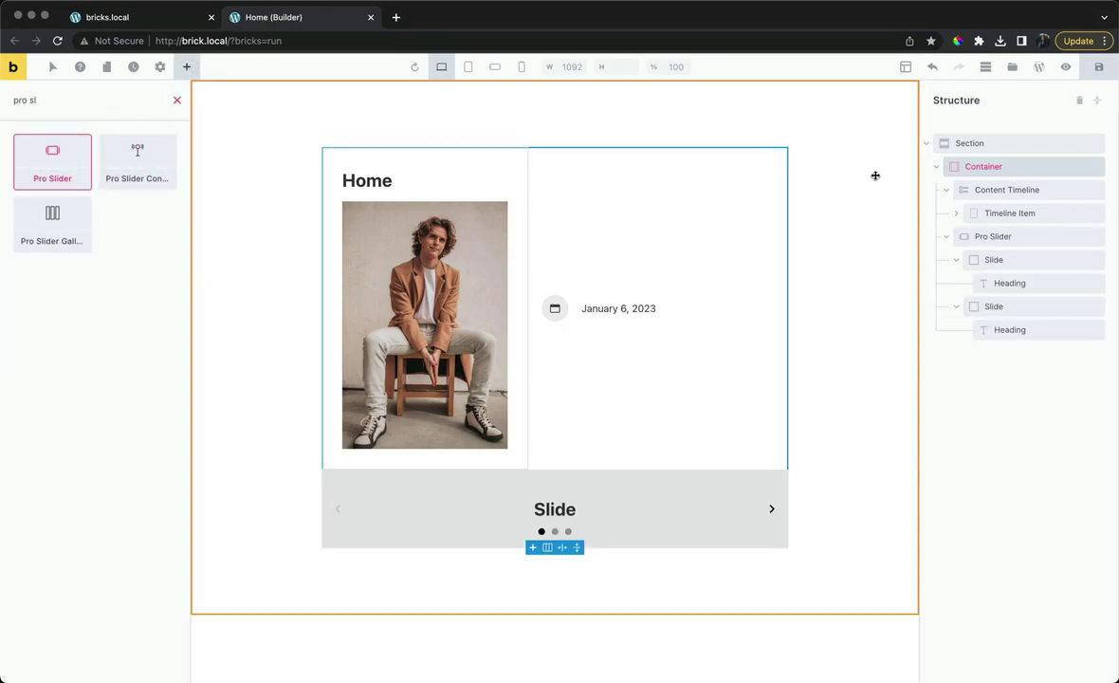
Delete the second slide and clear the remaining slide's grey background
{"action": "left_click", "coordinate": [1097, 306]}
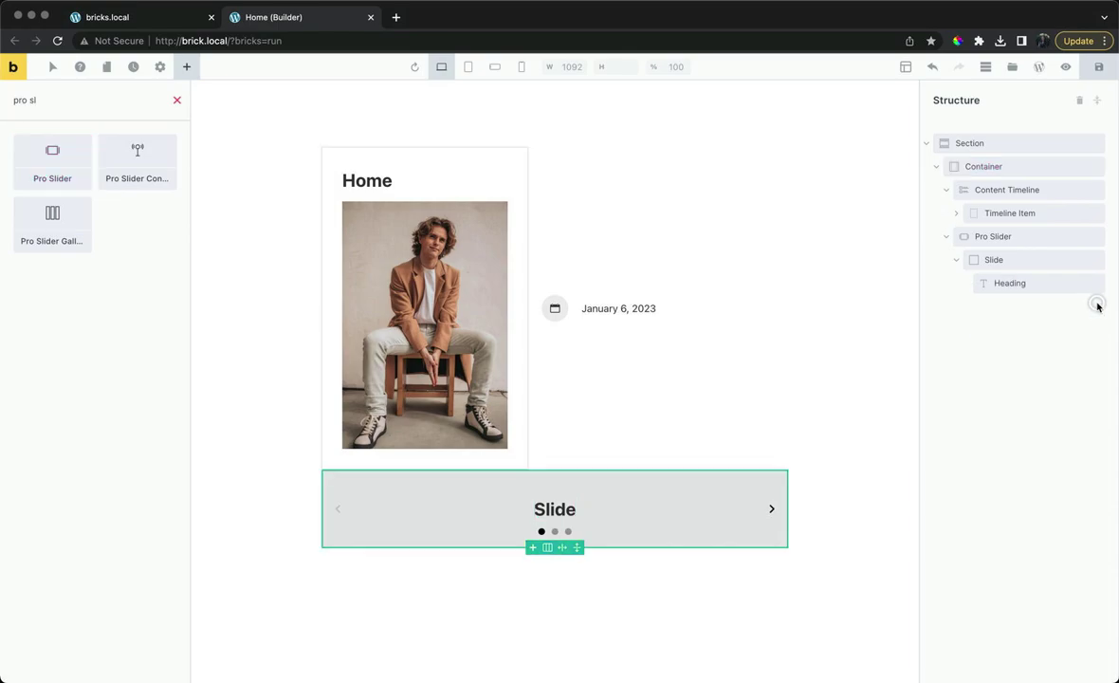
{"action": "left_click", "coordinate": [1022, 261]}
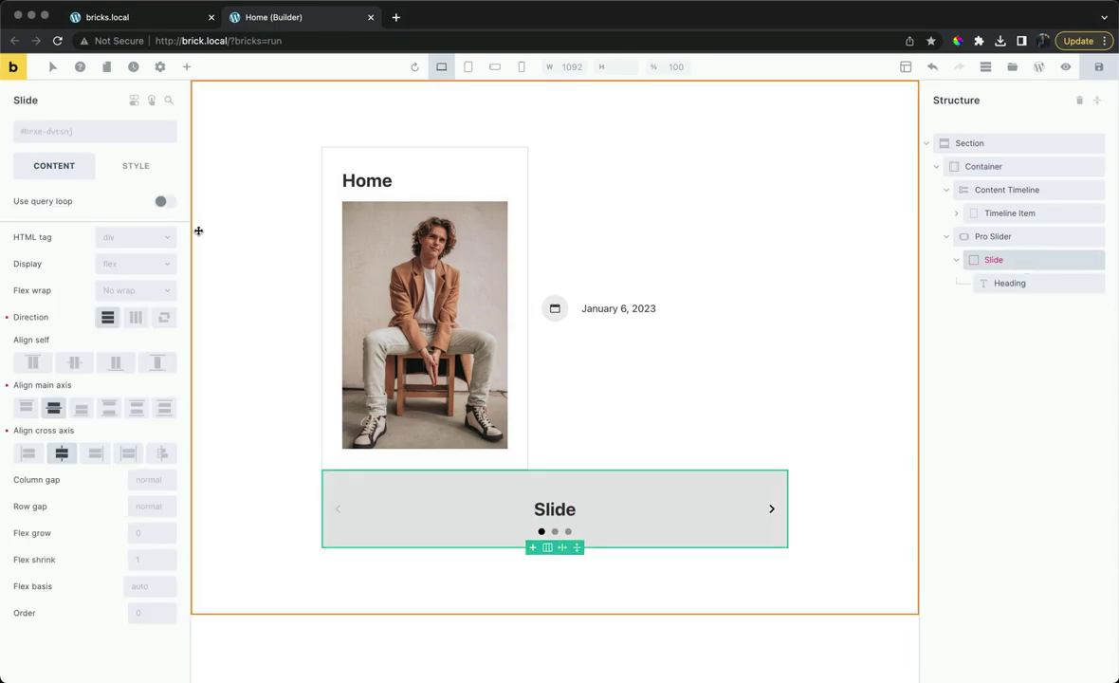
{"action": "left_click", "coordinate": [141, 169]}
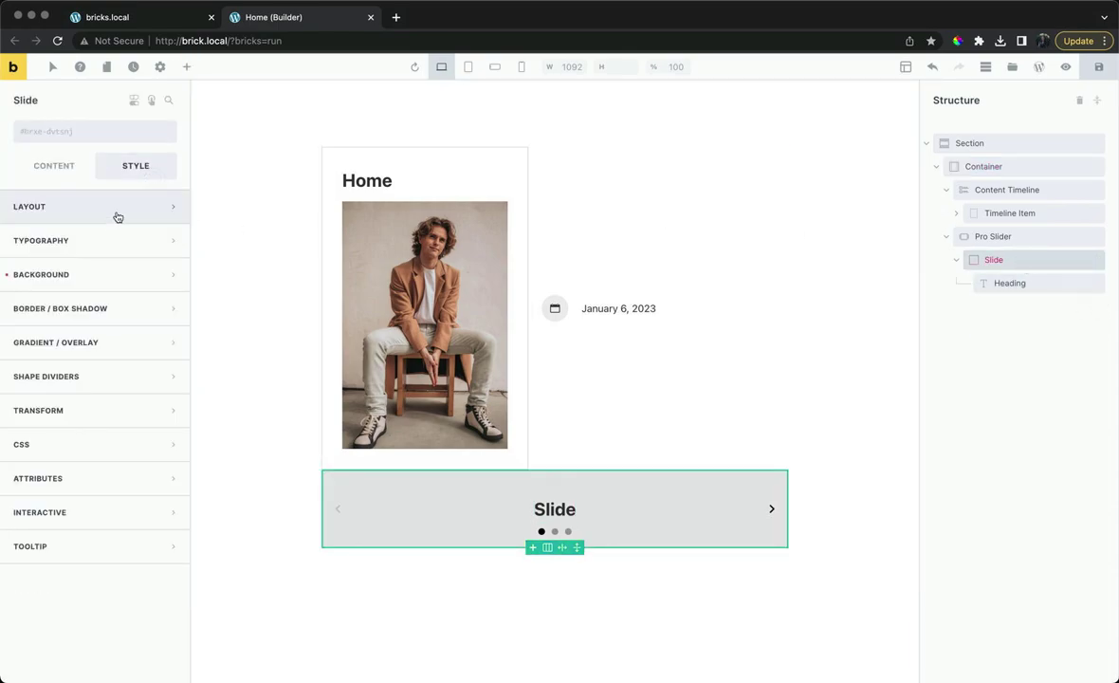
{"action": "left_click", "coordinate": [7, 274]}
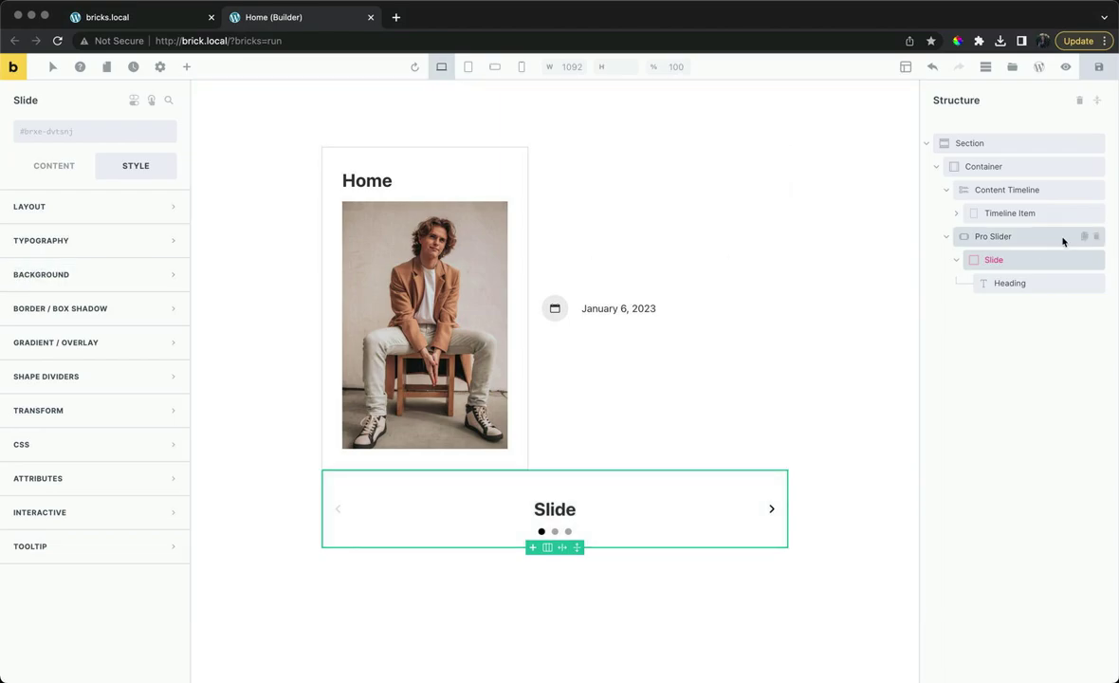
Move the Content Timeline into the Pro Slider's Slide and delete the Slide heading
{"action": "left_click_drag", "start_coordinate": [965, 190], "coordinate": [998, 276]}
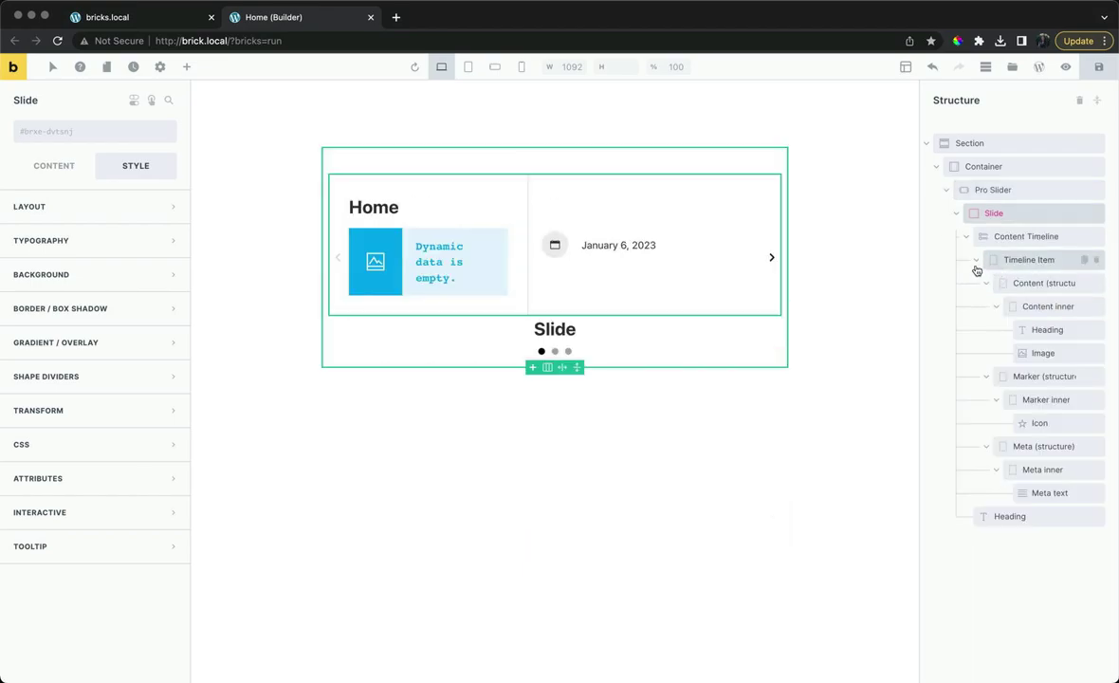
{"action": "left_click", "coordinate": [975, 261]}
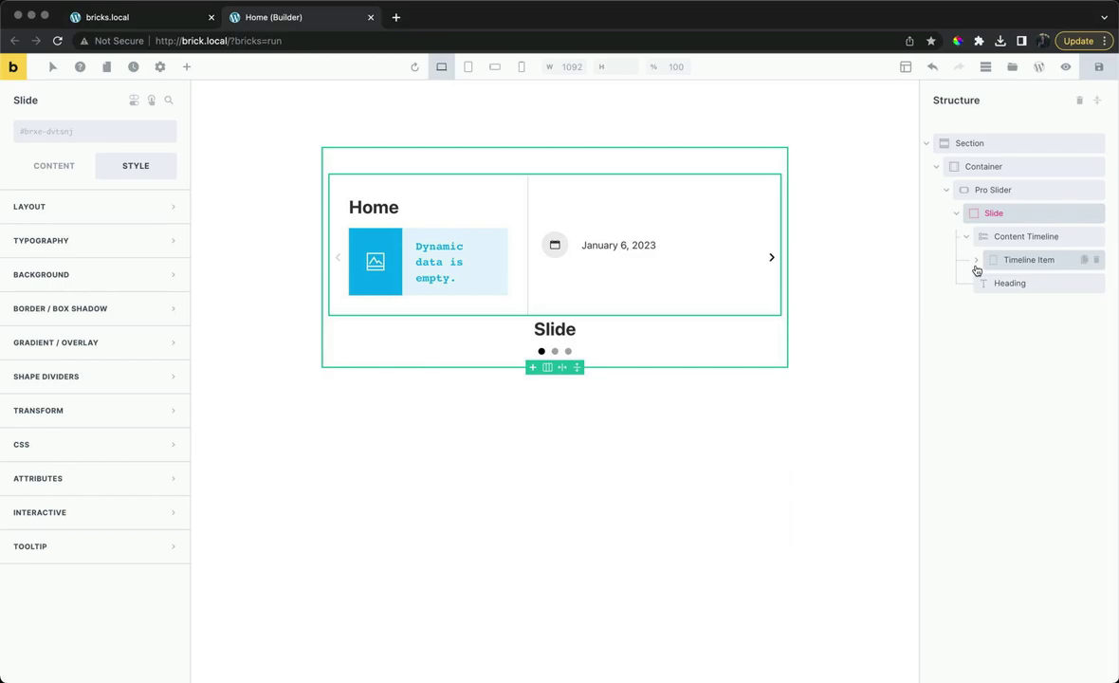
{"action": "left_click", "coordinate": [1095, 282]}
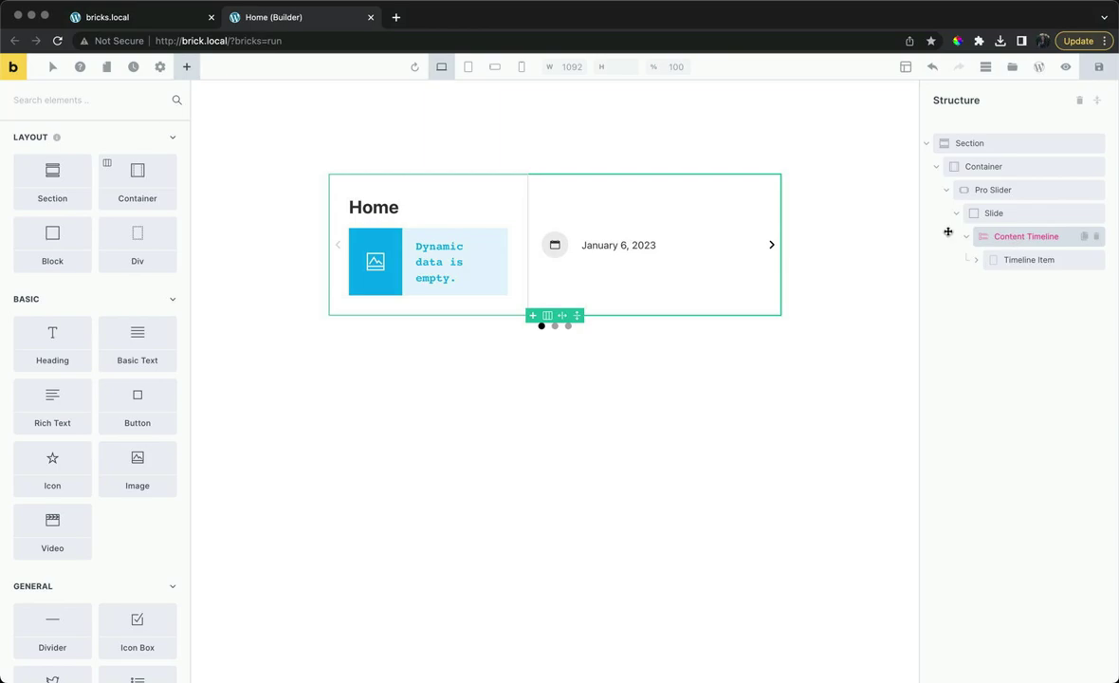
Enable horizontal Pro Slider support on the Content Timeline
{"action": "left_click", "coordinate": [985, 238]}
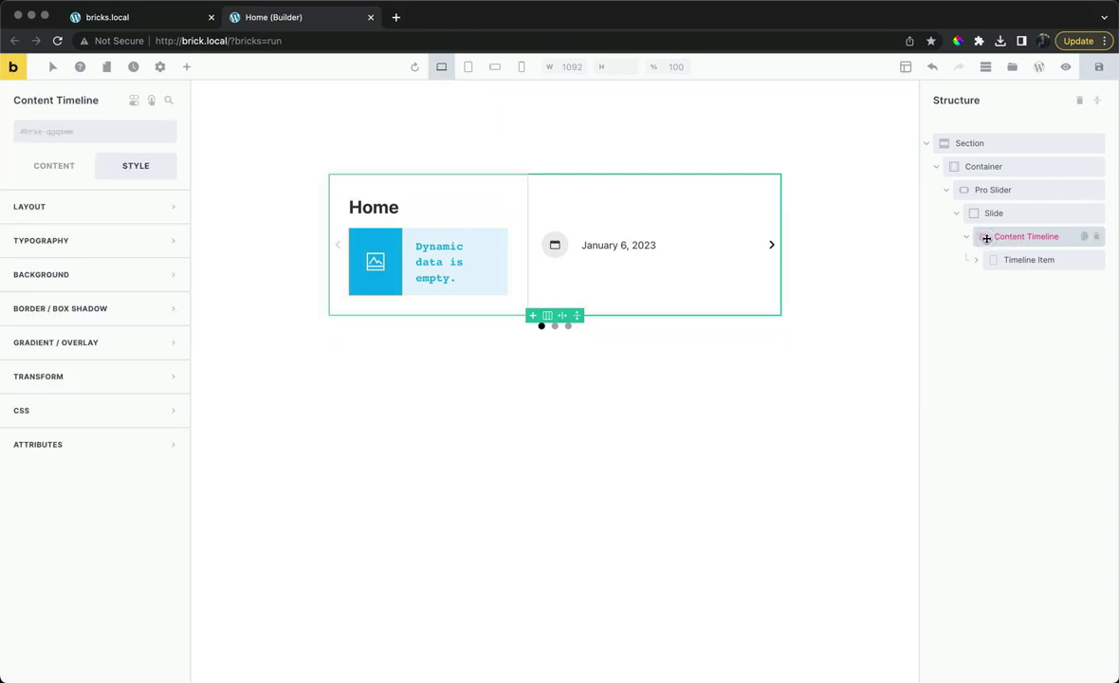
{"action": "left_click", "coordinate": [78, 180]}
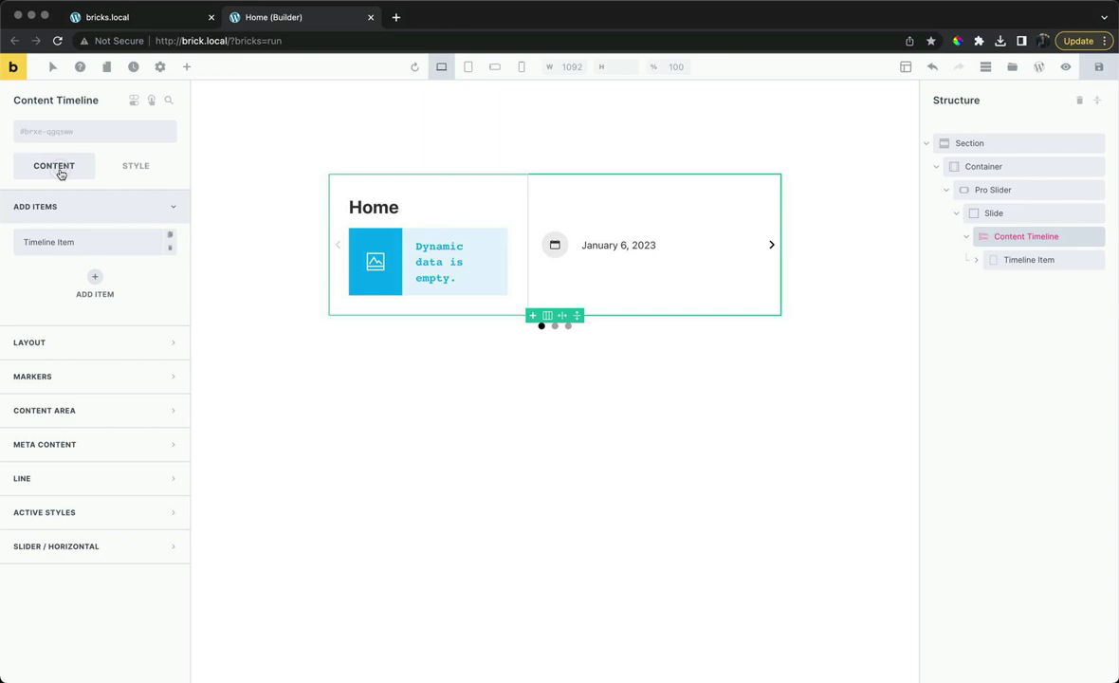
{"action": "left_click", "coordinate": [92, 542]}
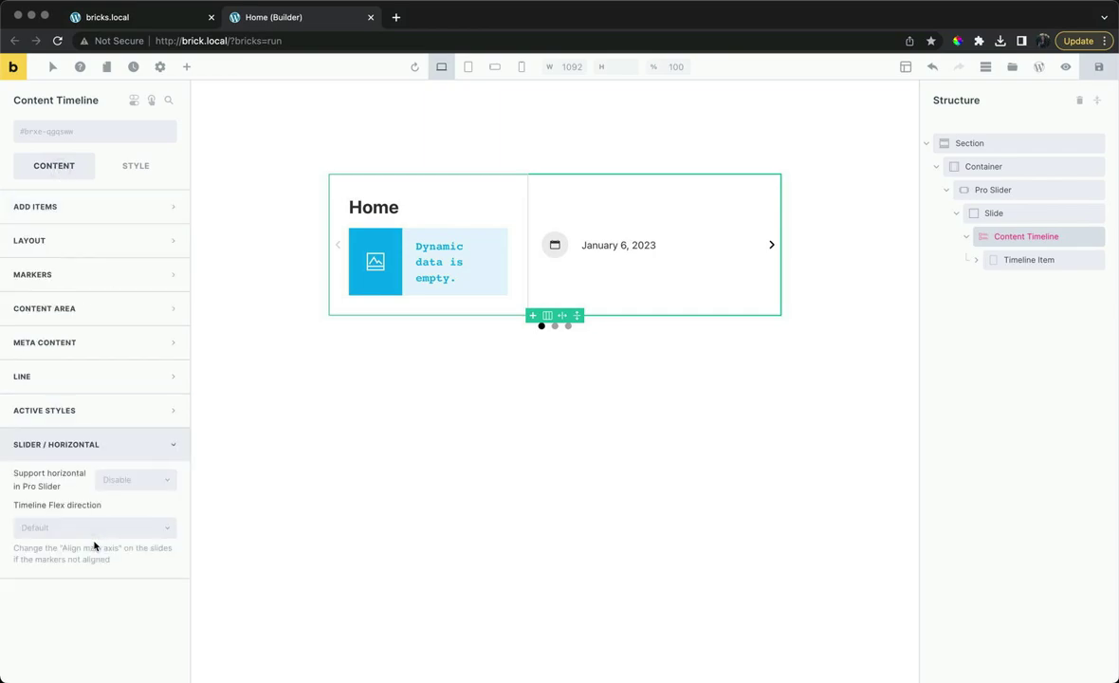
{"action": "left_click", "coordinate": [104, 480]}
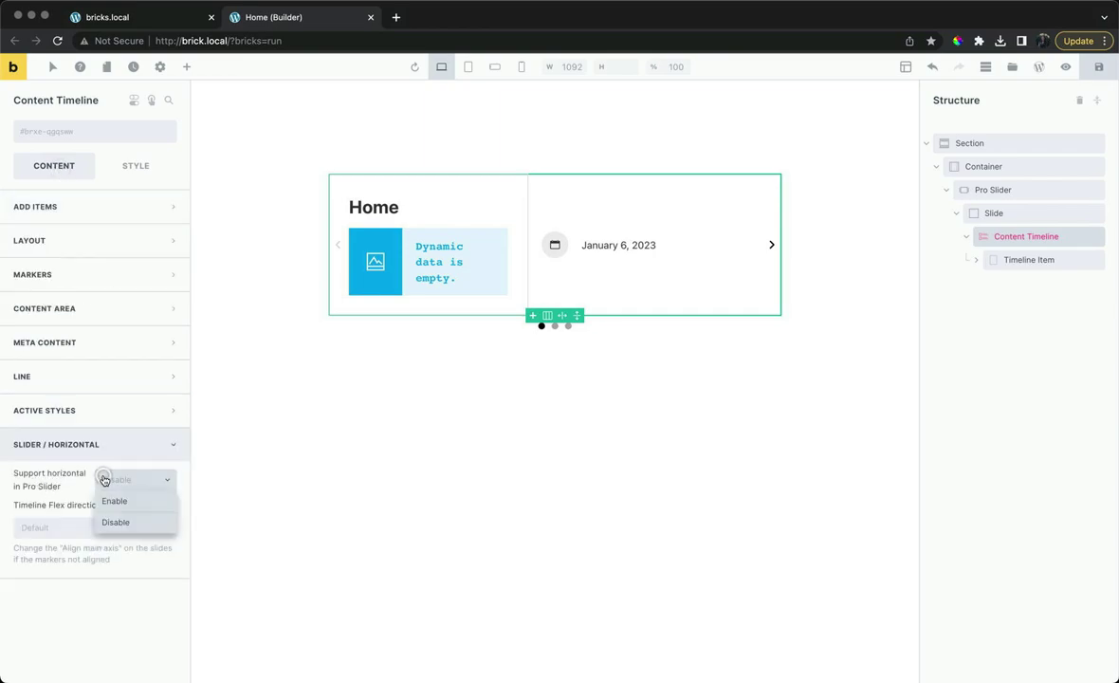
{"action": "left_click", "coordinate": [113, 498]}
Set the Timeline Flex direction to Column-reverse so dates sit above the posts
{"action": "left_click", "coordinate": [108, 526]}
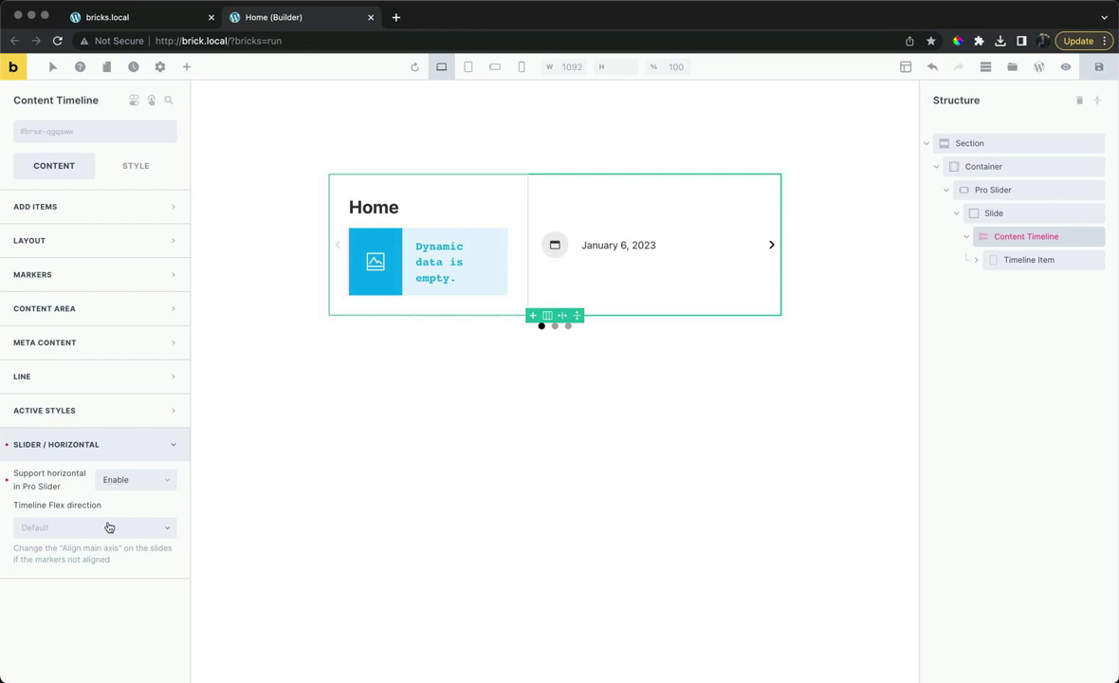
{"action": "left_click", "coordinate": [106, 547]}
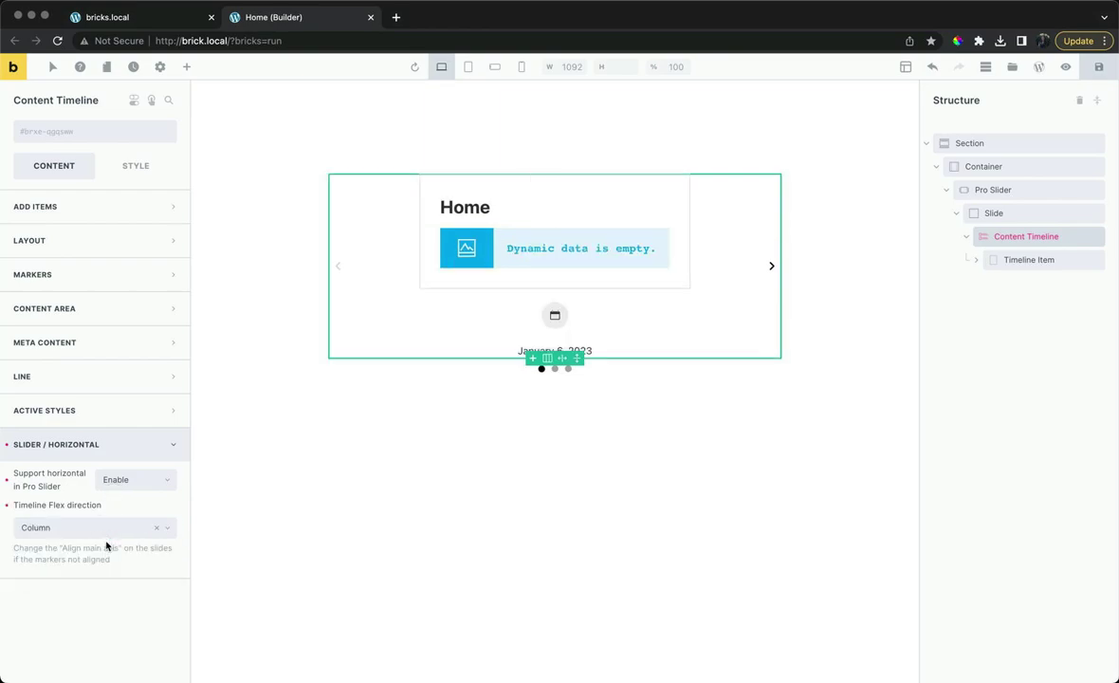
{"action": "left_click", "coordinate": [113, 532]}
{"action": "left_click", "coordinate": [107, 569]}
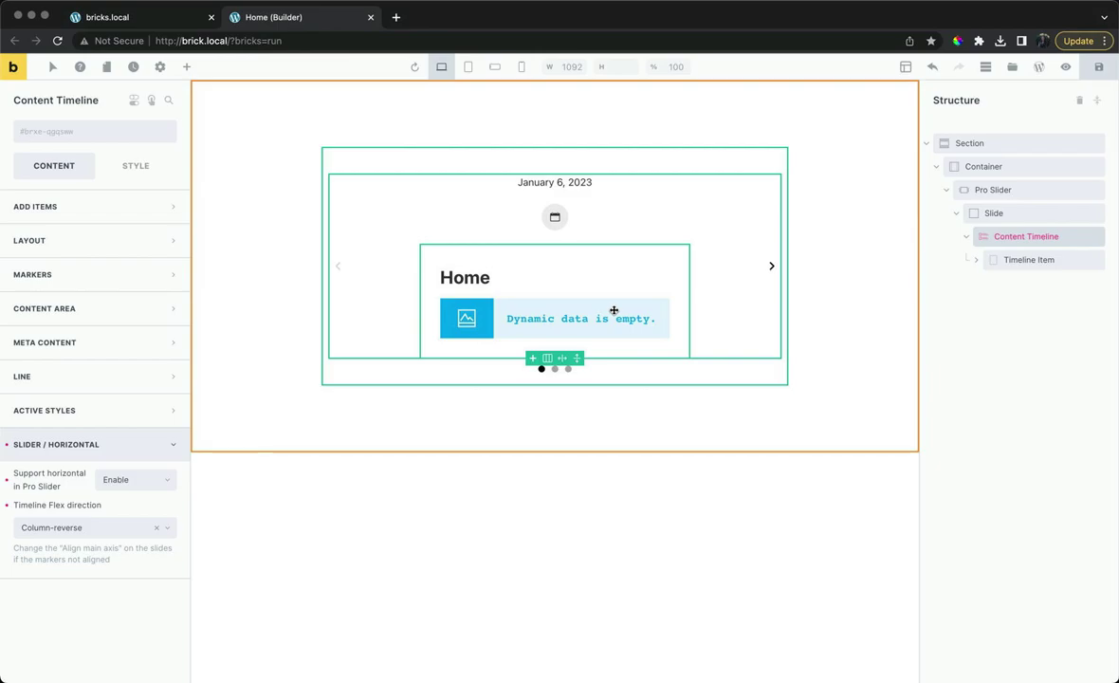
{"action": "left_click", "coordinate": [978, 193]}
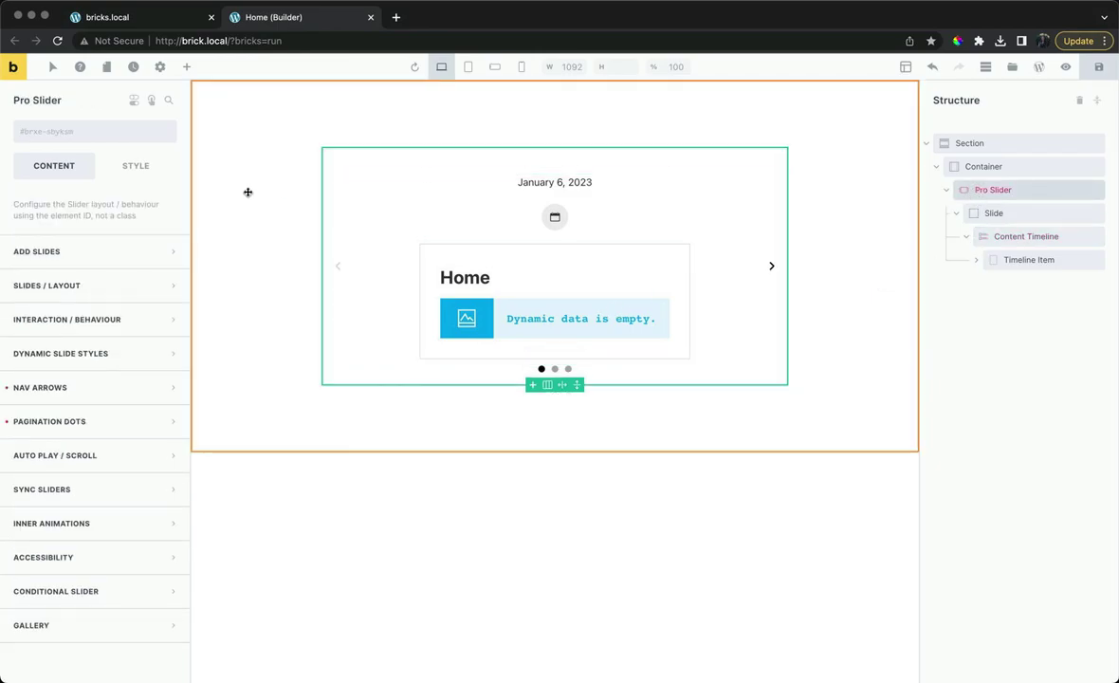
Set the Pro Slider's number of slides to show to 3
{"action": "left_click", "coordinate": [148, 289]}
{"action": "left_click", "coordinate": [153, 343]}
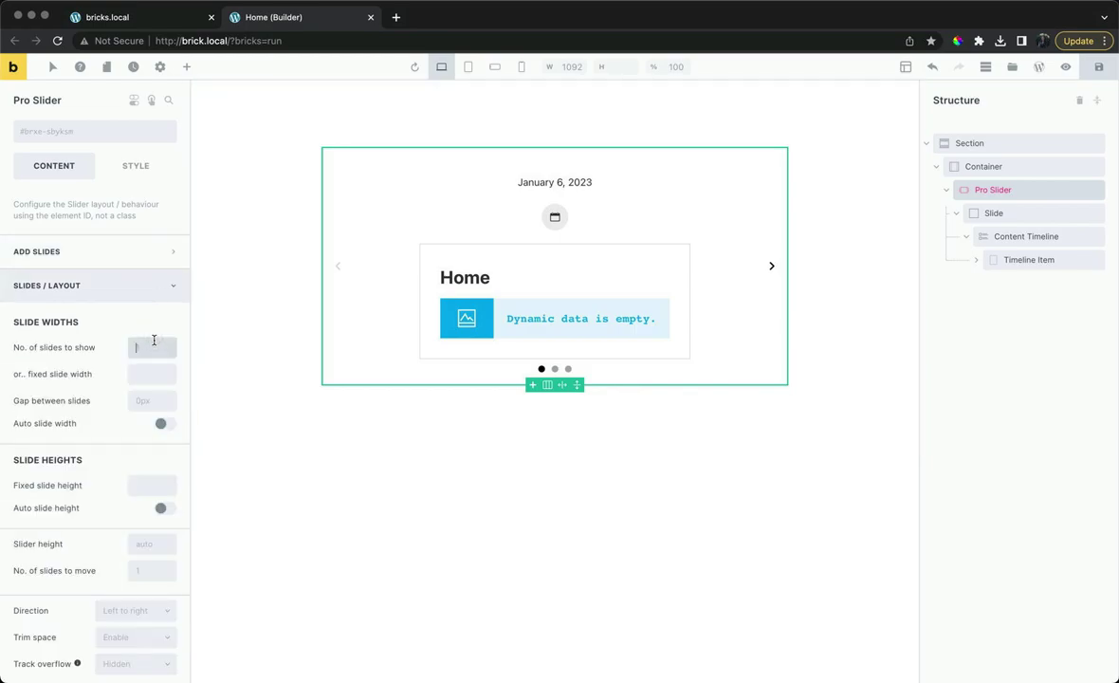
{"action": "type", "text": "2"}
{"action": "key", "text": "BackSpace"}
{"action": "type", "text": "3"}
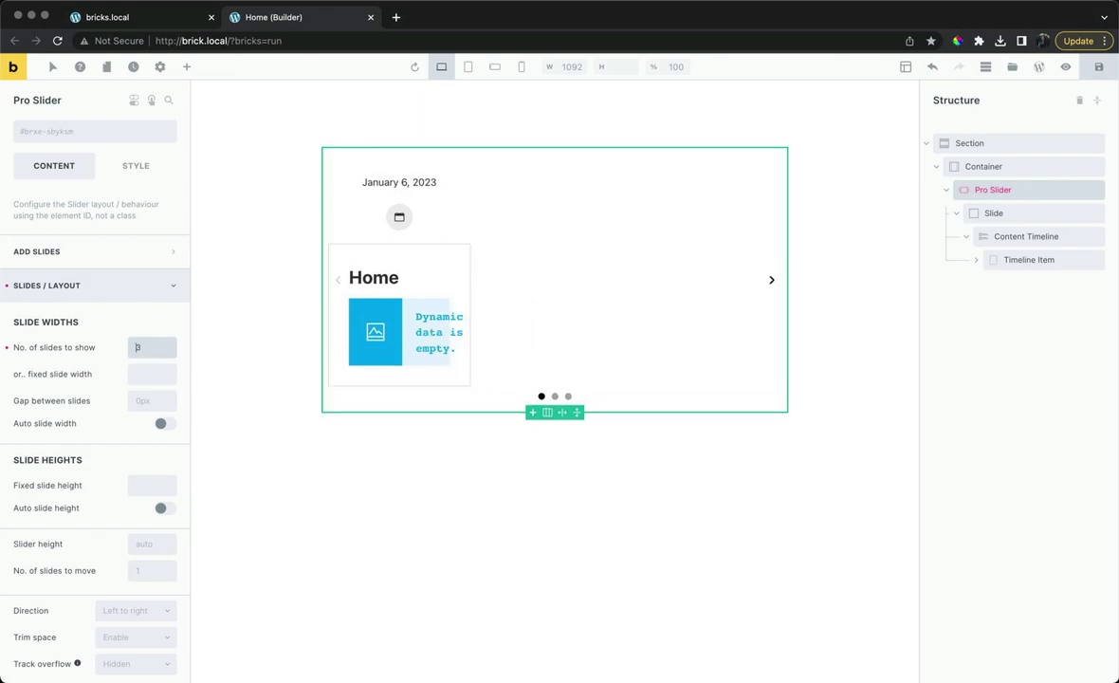
Give the Container a width of 1000
{"action": "left_click", "coordinate": [991, 167]}
{"action": "left_click", "coordinate": [160, 166]}
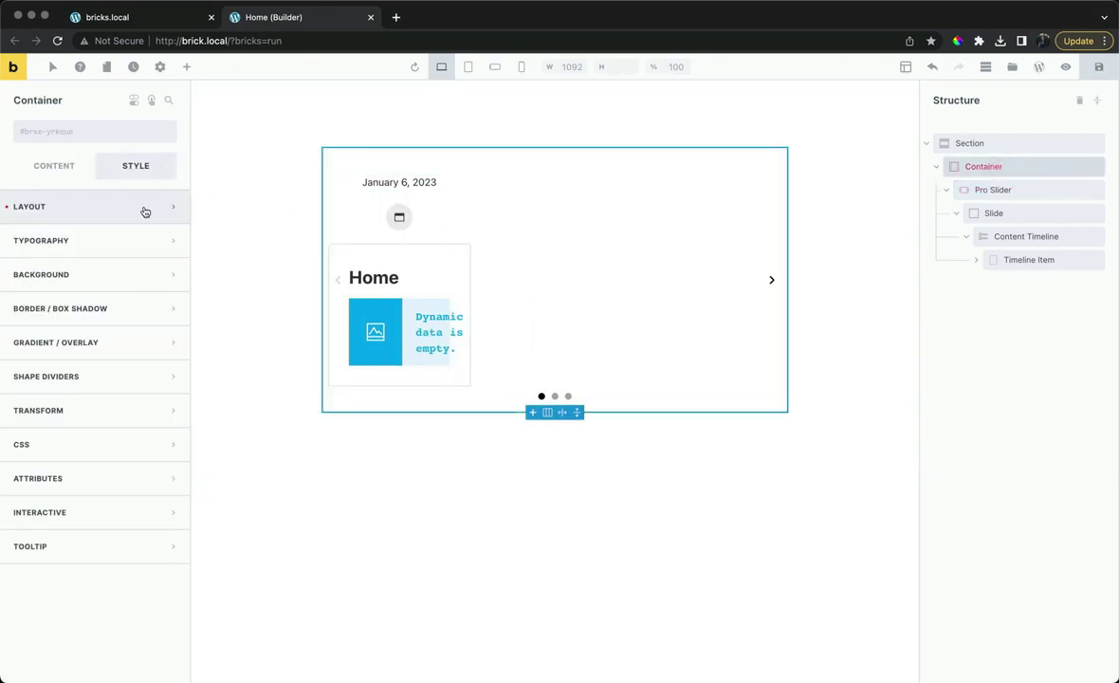
{"action": "left_click", "coordinate": [144, 207]}
{"action": "double_click", "coordinate": [142, 475]}
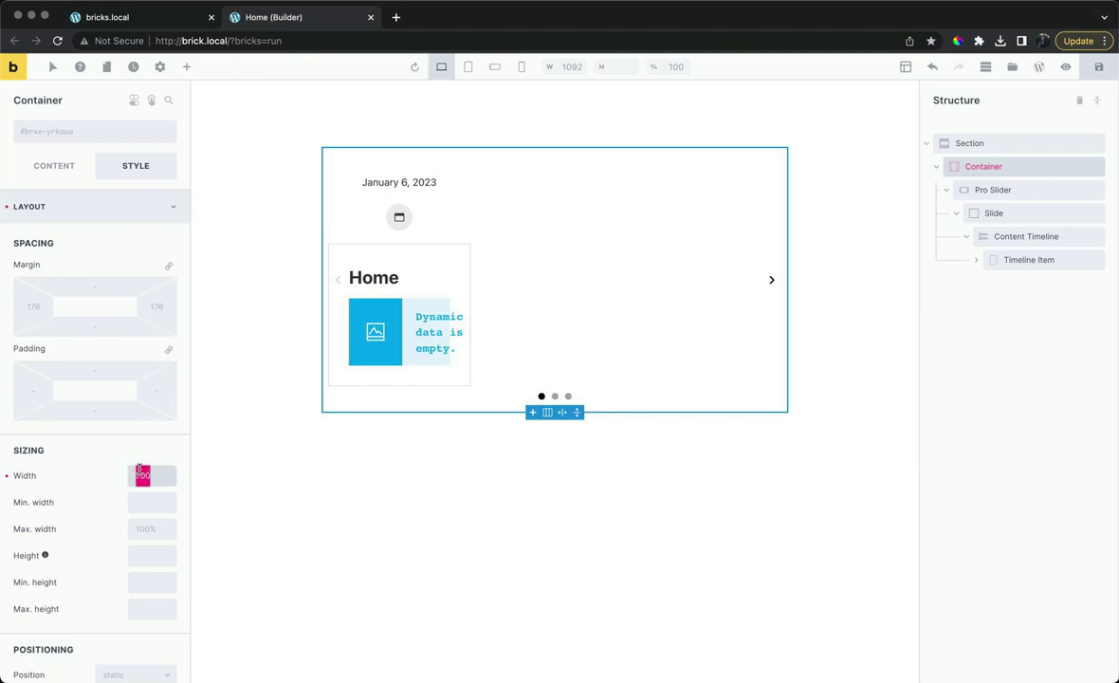
{"action": "type", "text": "1000"}
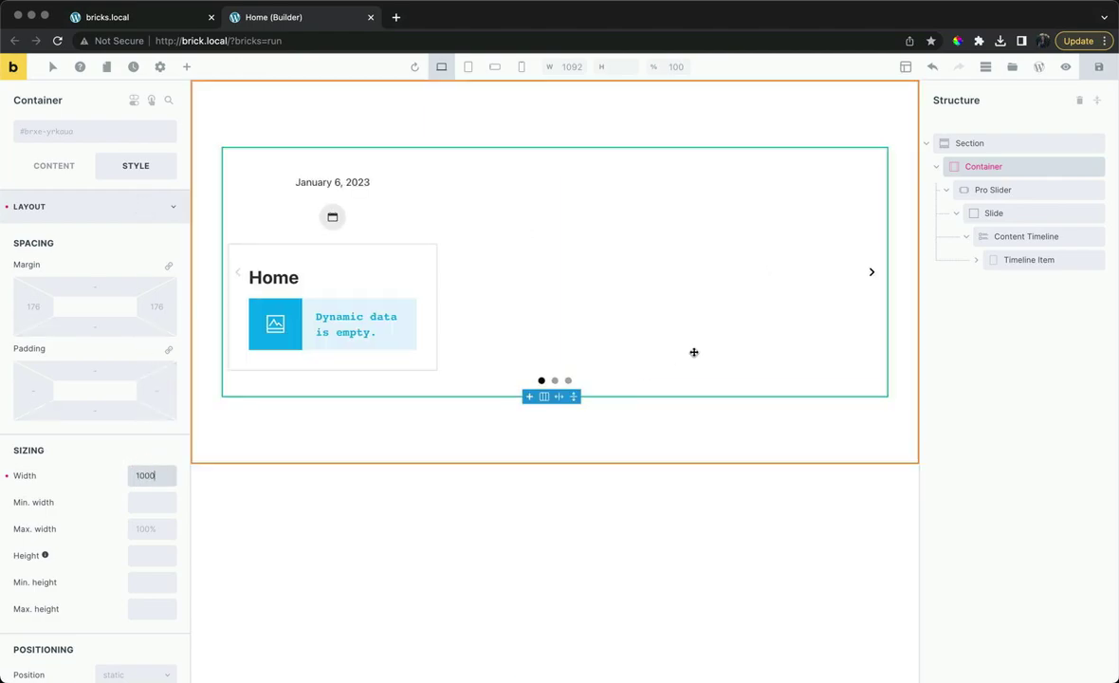
{"action": "left_click", "coordinate": [981, 213]}
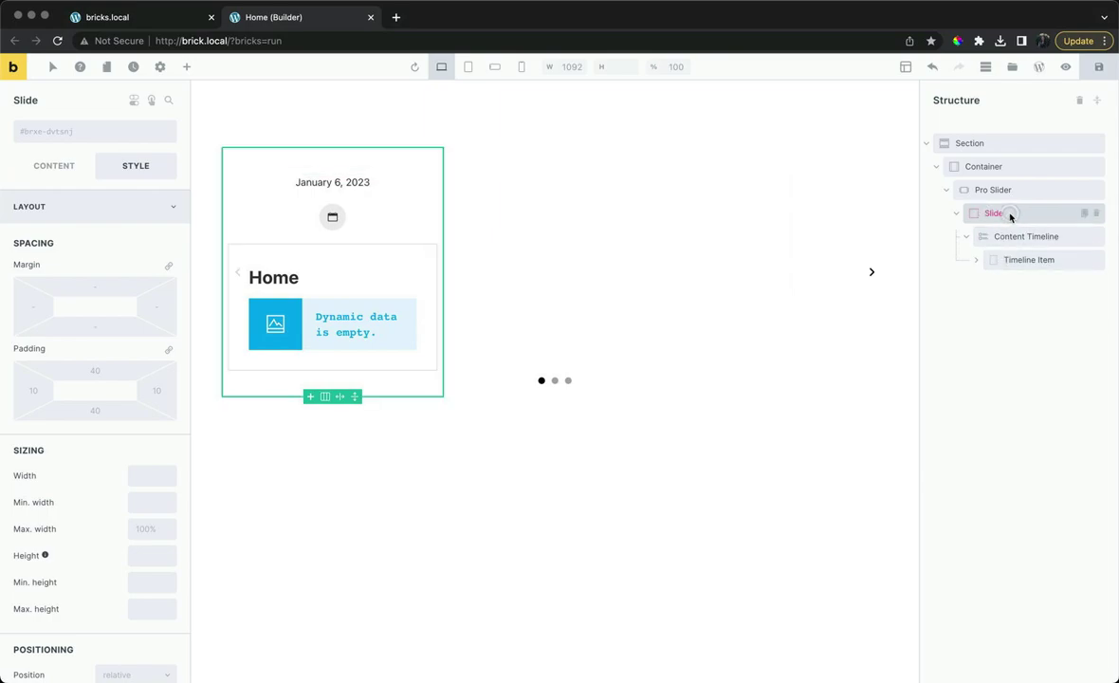
Turn on Use query loop for the Slide and set its Align main axis to Start
{"action": "left_click", "coordinate": [68, 168]}
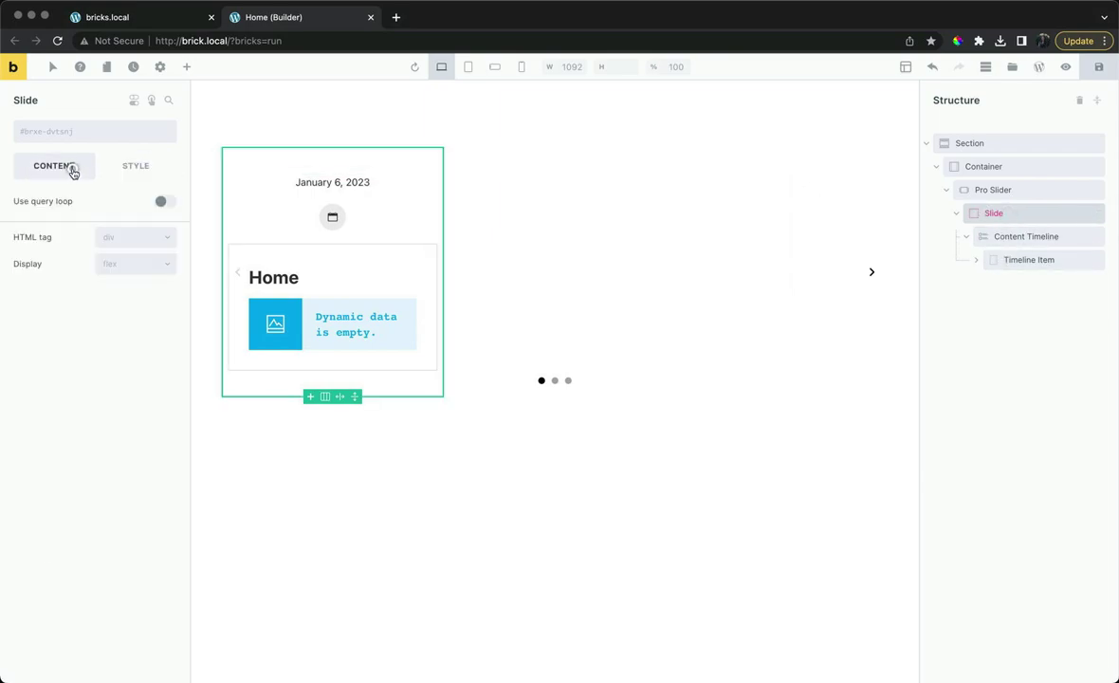
{"action": "left_click", "coordinate": [165, 202]}
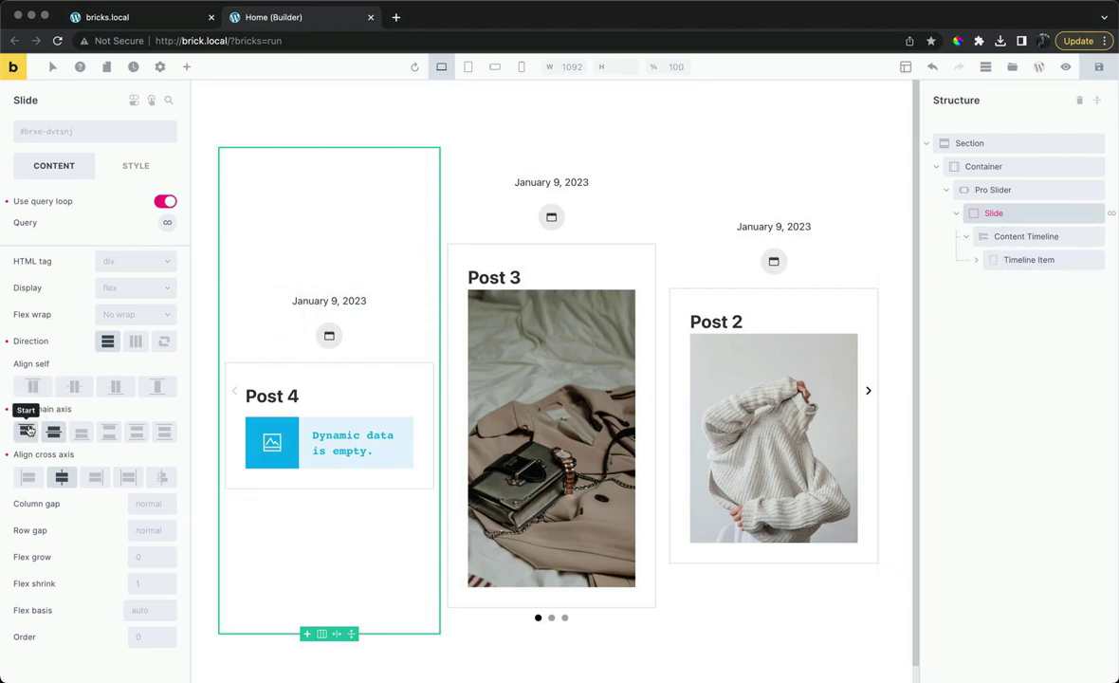
{"action": "left_click", "coordinate": [28, 429]}
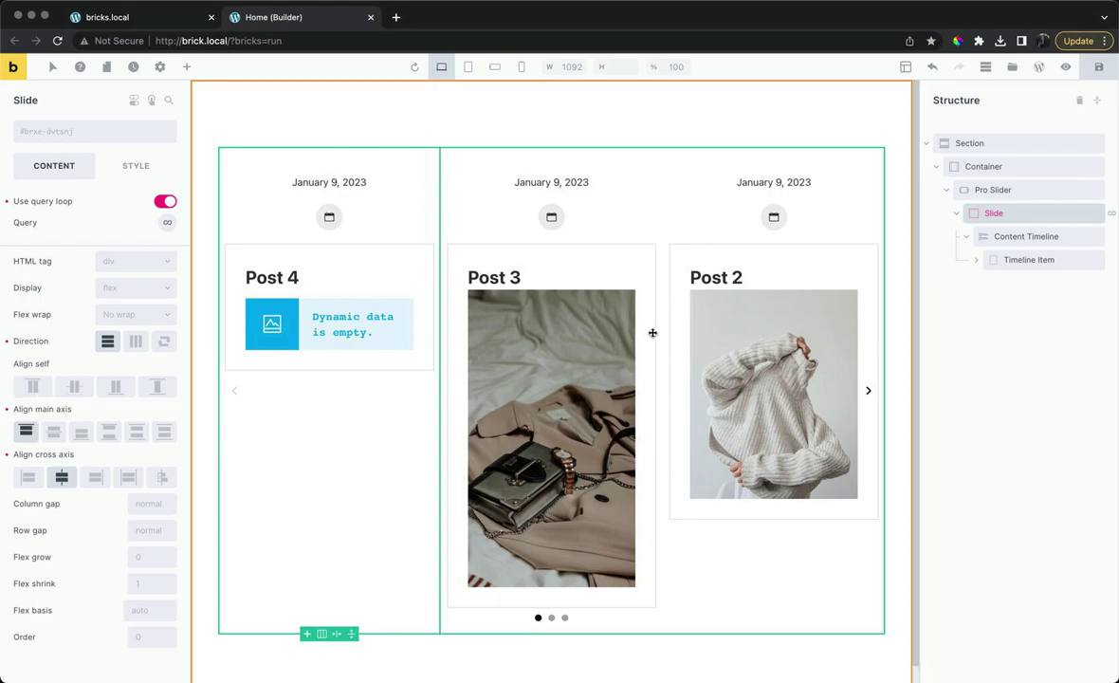
Try Column timeline flex direction and End main-axis alignment on the Slide
{"action": "left_click", "coordinate": [982, 236]}
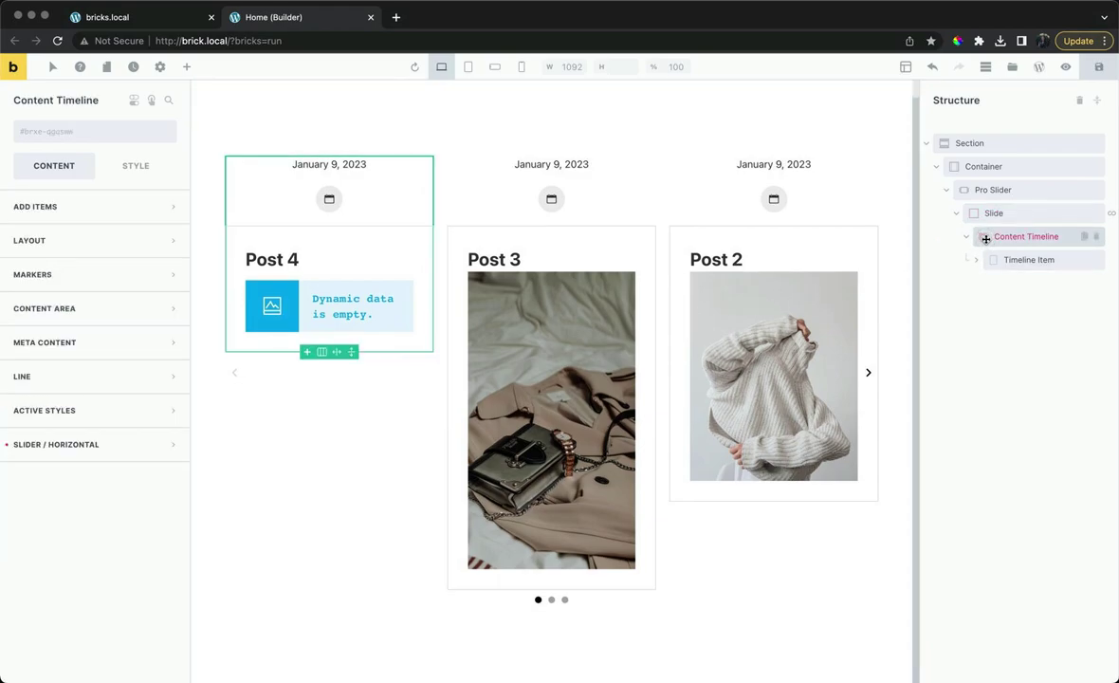
{"action": "left_click", "coordinate": [91, 445]}
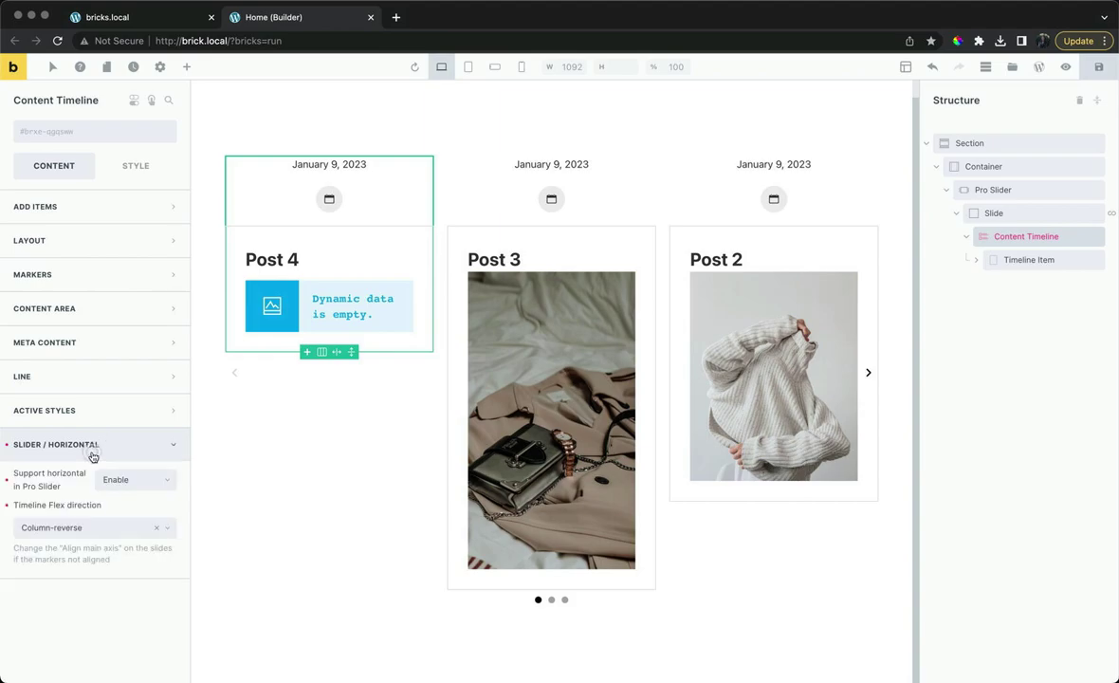
{"action": "left_click", "coordinate": [102, 527]}
{"action": "left_click", "coordinate": [98, 548]}
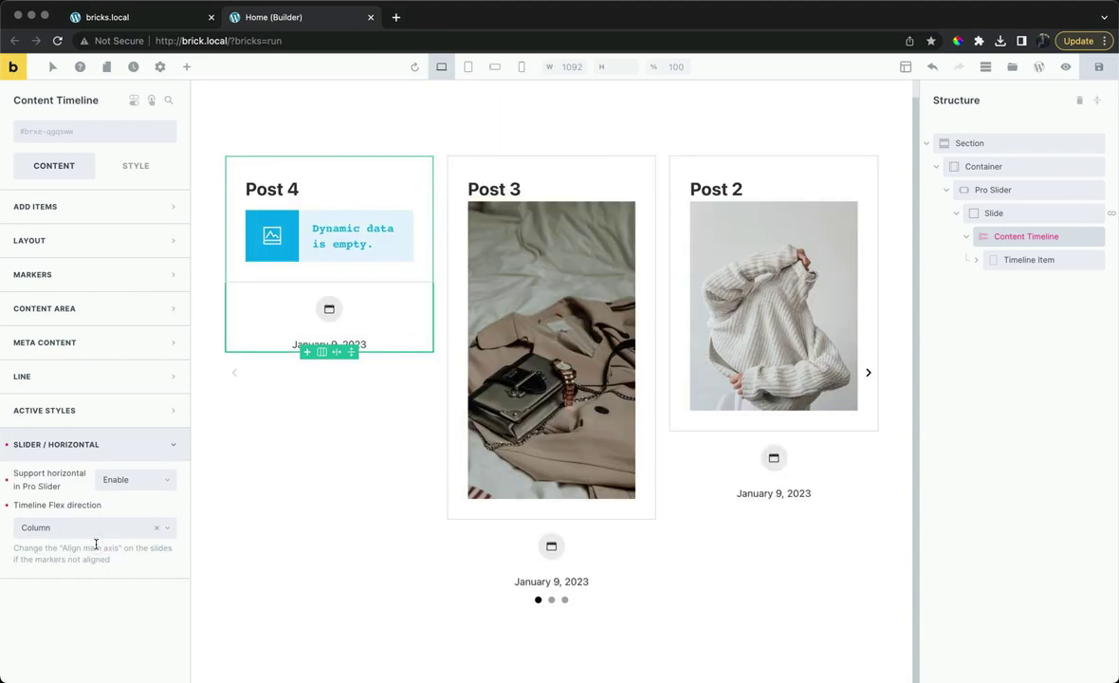
{"action": "left_click", "coordinate": [987, 214]}
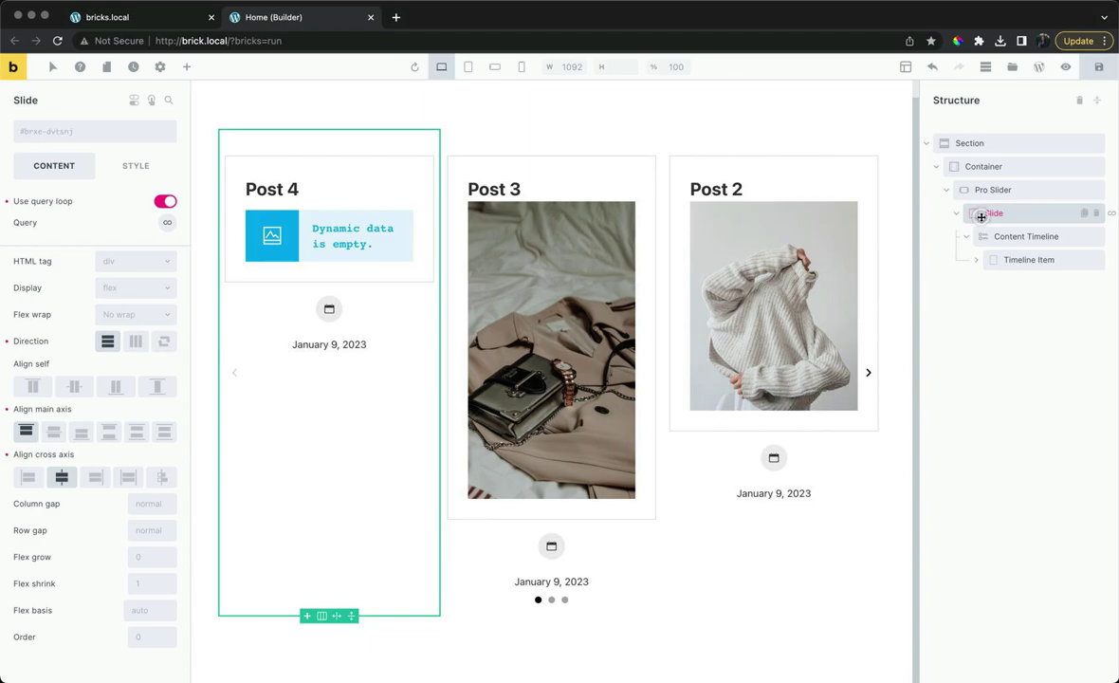
{"action": "left_click", "coordinate": [84, 432]}
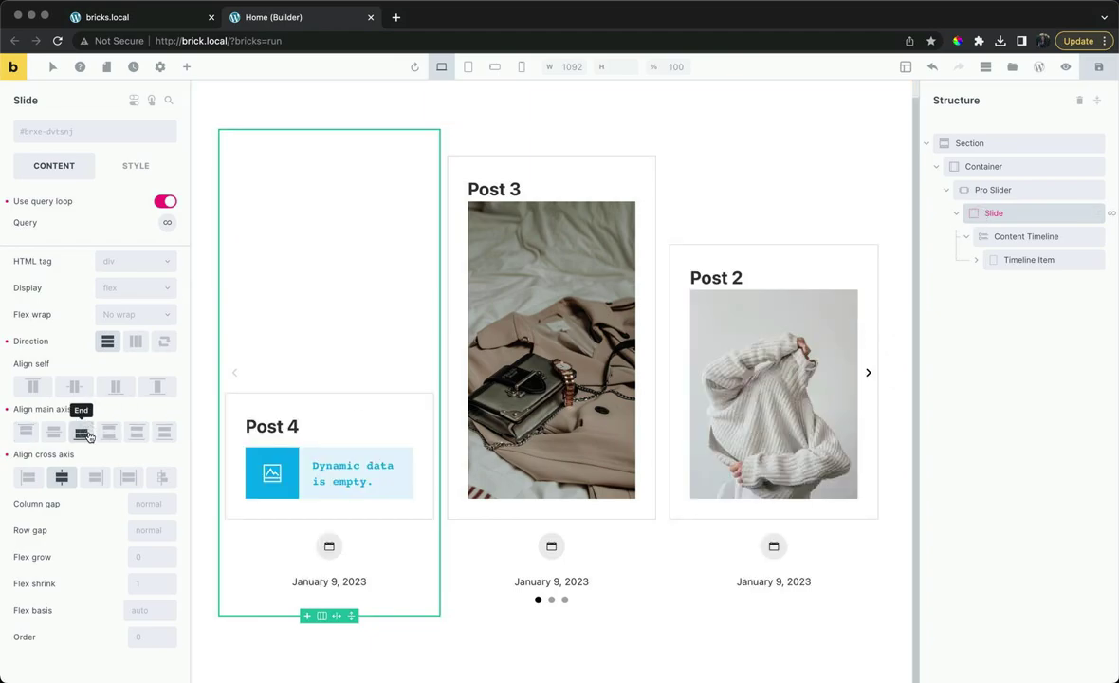
Restore Start alignment and Column-reverse timeline direction, then save the page
{"action": "left_click", "coordinate": [27, 432]}
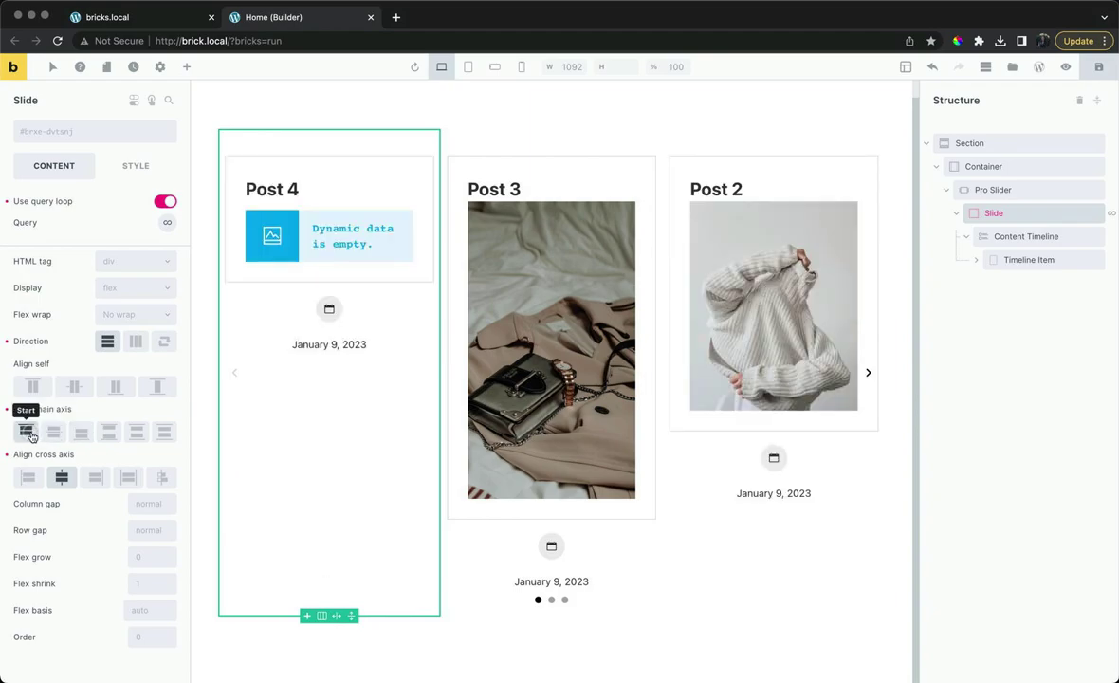
{"action": "left_click", "coordinate": [995, 236]}
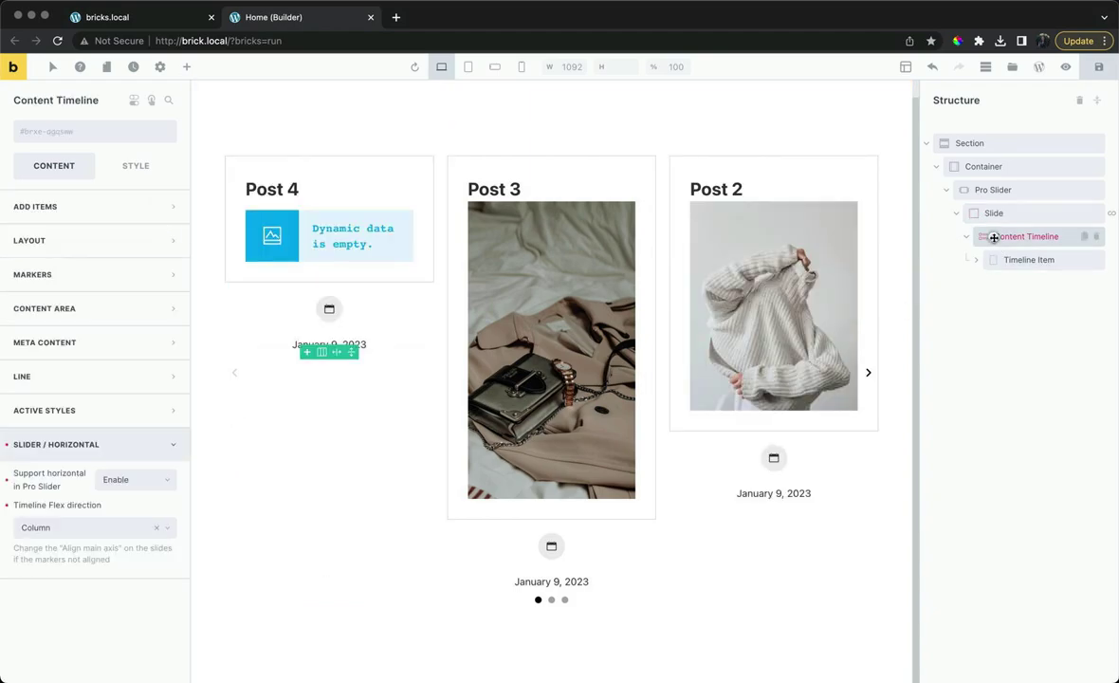
{"action": "left_click", "coordinate": [111, 533]}
{"action": "left_click", "coordinate": [99, 569]}
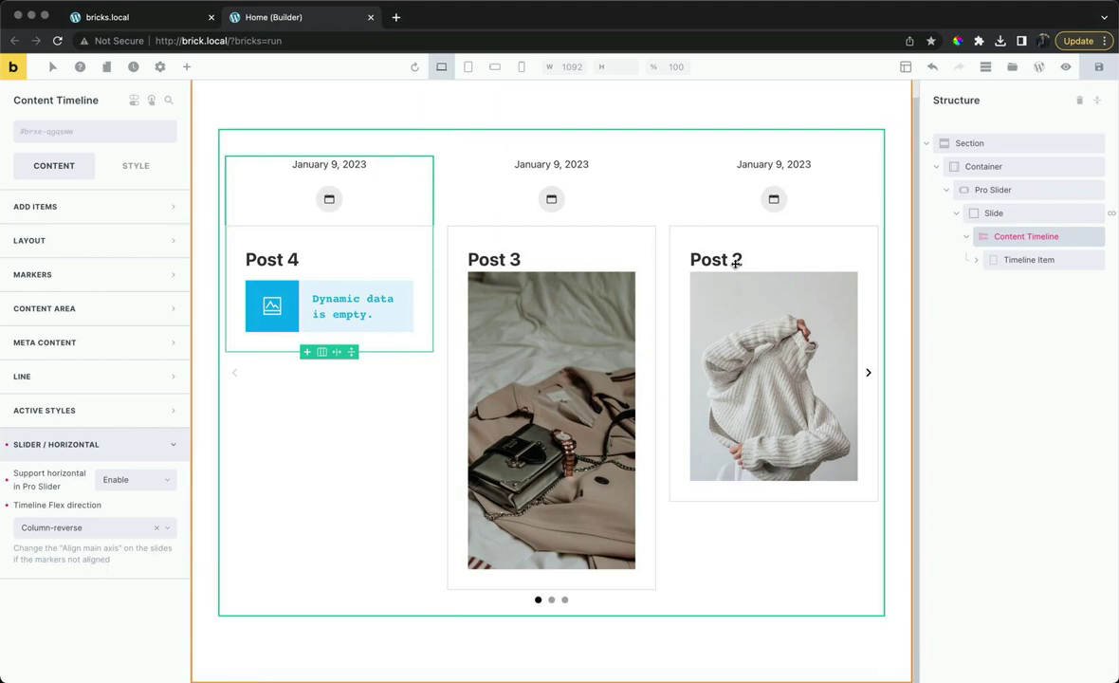
{"action": "left_click", "coordinate": [1099, 67]}
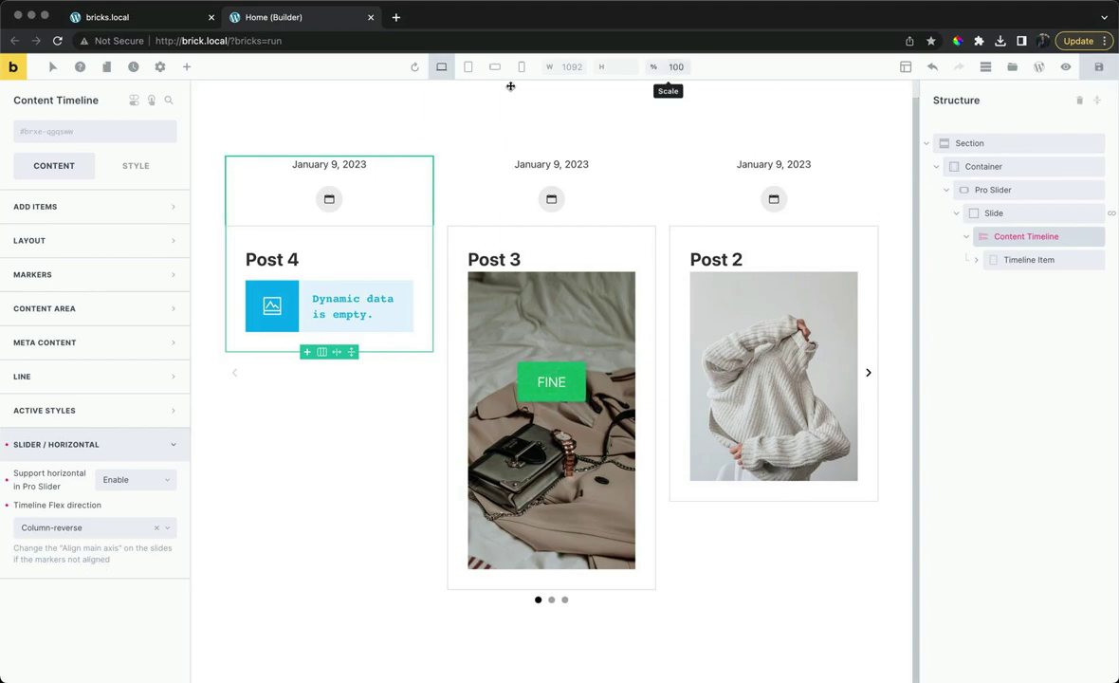
Reload the bricks.local front page and swipe the post slider to Post 1 and back to Post 4
{"action": "left_click", "coordinate": [162, 18]}
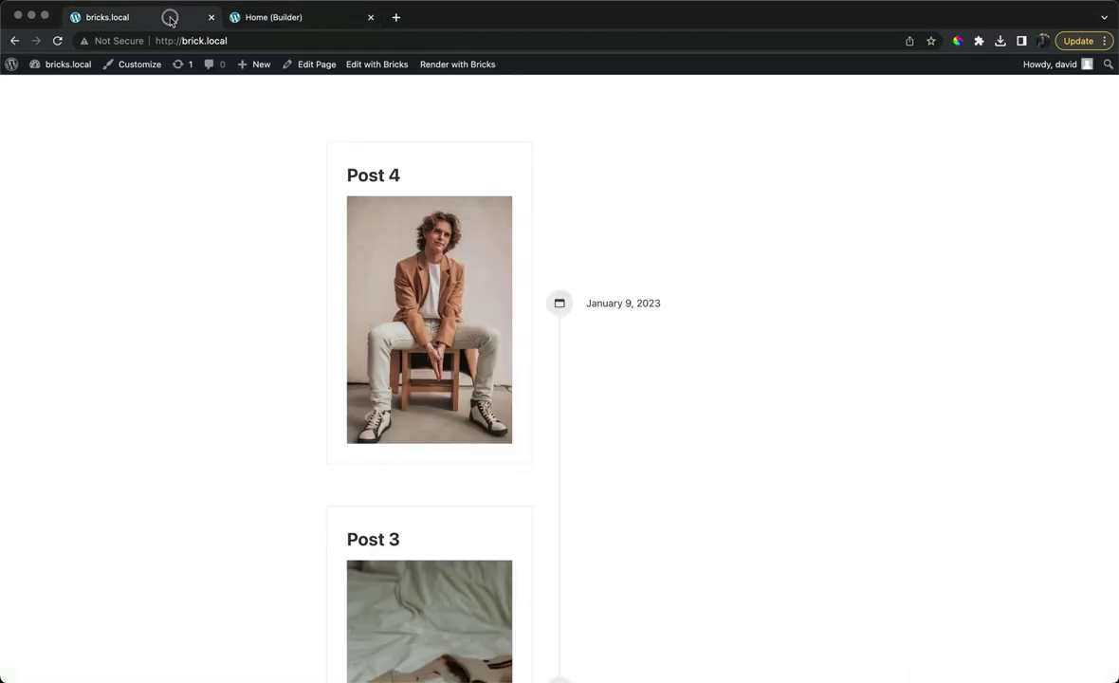
{"action": "left_click", "coordinate": [245, 35]}
{"action": "key", "text": "Return"}
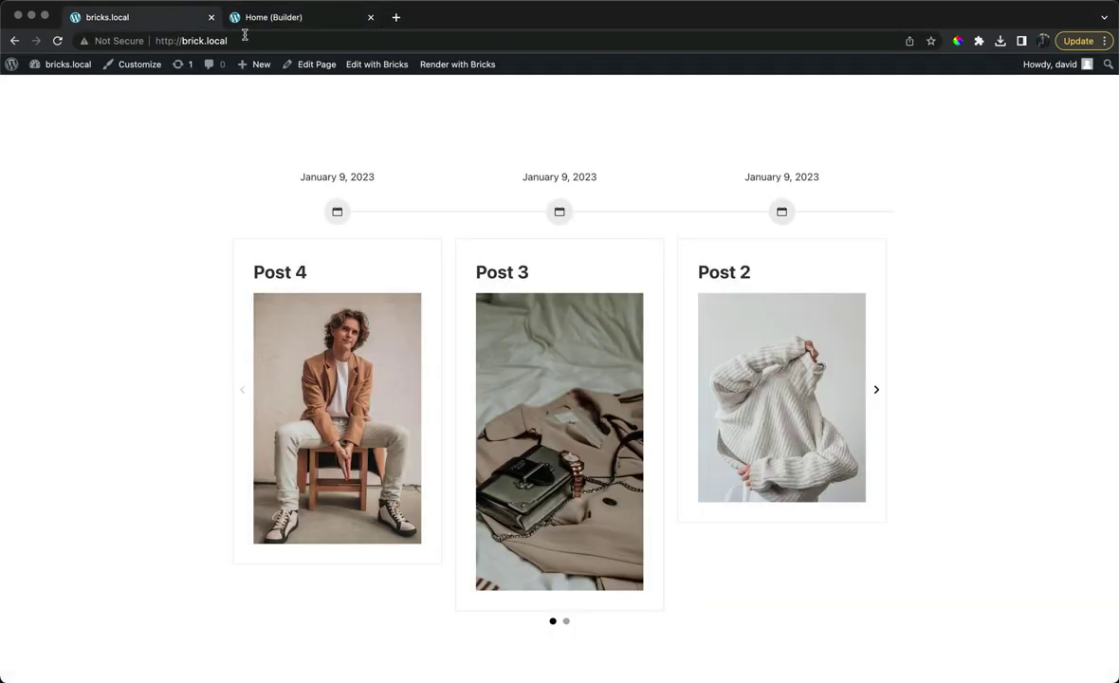
{"action": "left_click_drag", "start_coordinate": [654, 265], "coordinate": [500, 260]}
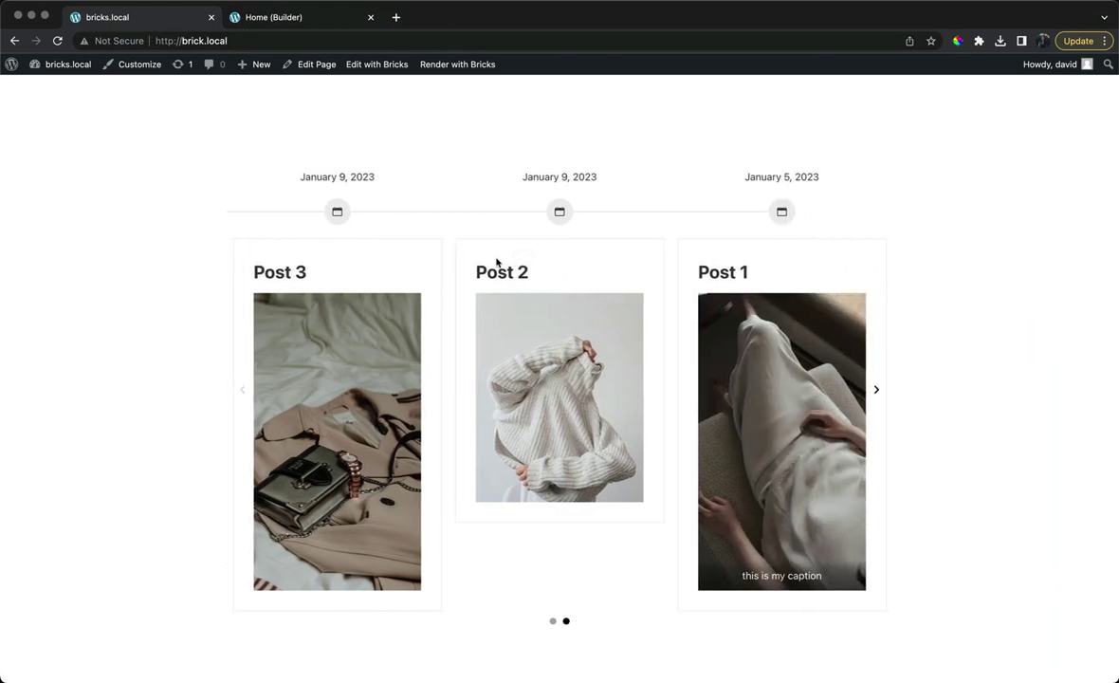
{"action": "left_click_drag", "start_coordinate": [594, 287], "coordinate": [661, 285]}
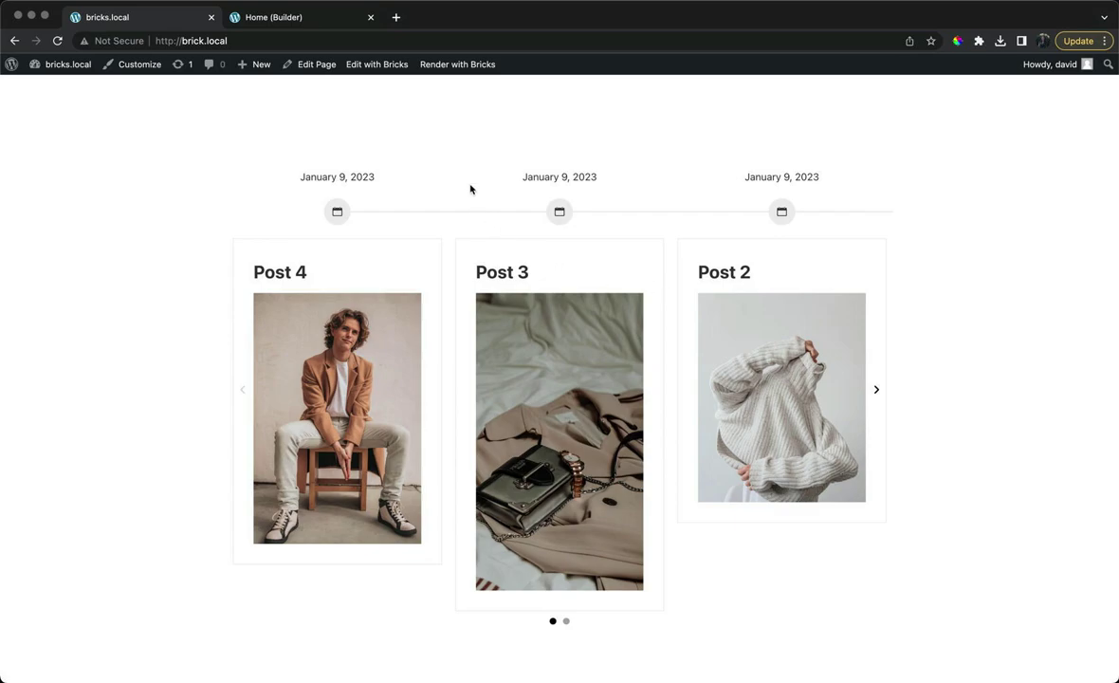
Select the Pro Slider in the builder and reset its Pagination Dots setting
{"action": "left_click", "coordinate": [296, 21]}
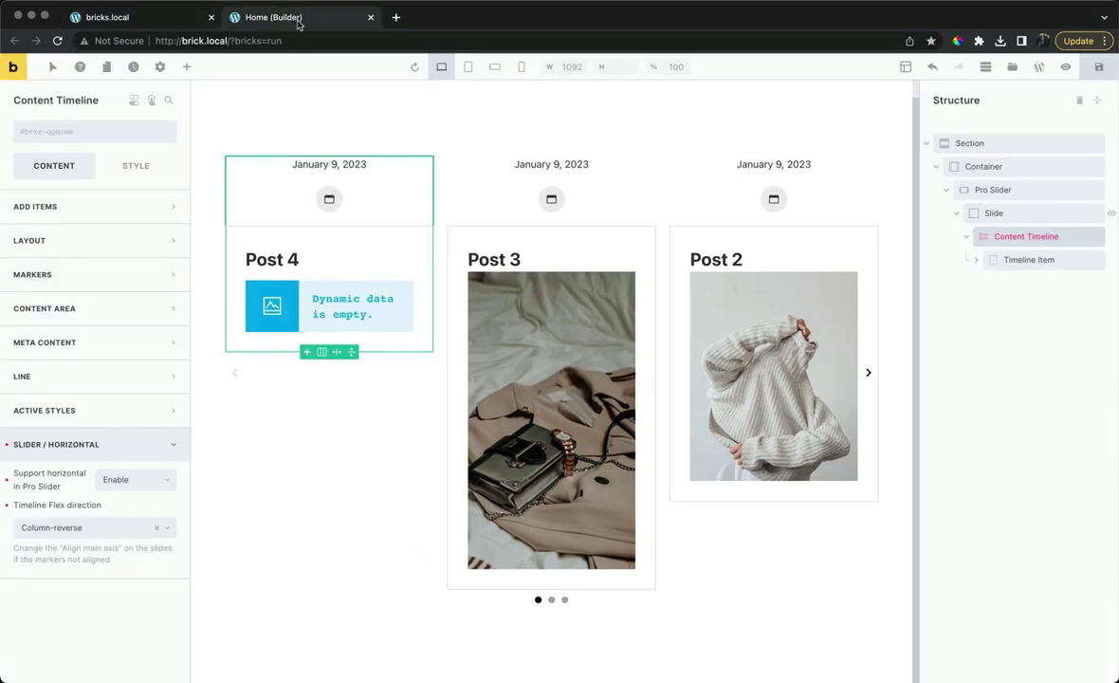
{"action": "left_click", "coordinate": [963, 189]}
{"action": "left_click_drag", "start_coordinate": [962, 190], "coordinate": [585, 447]}
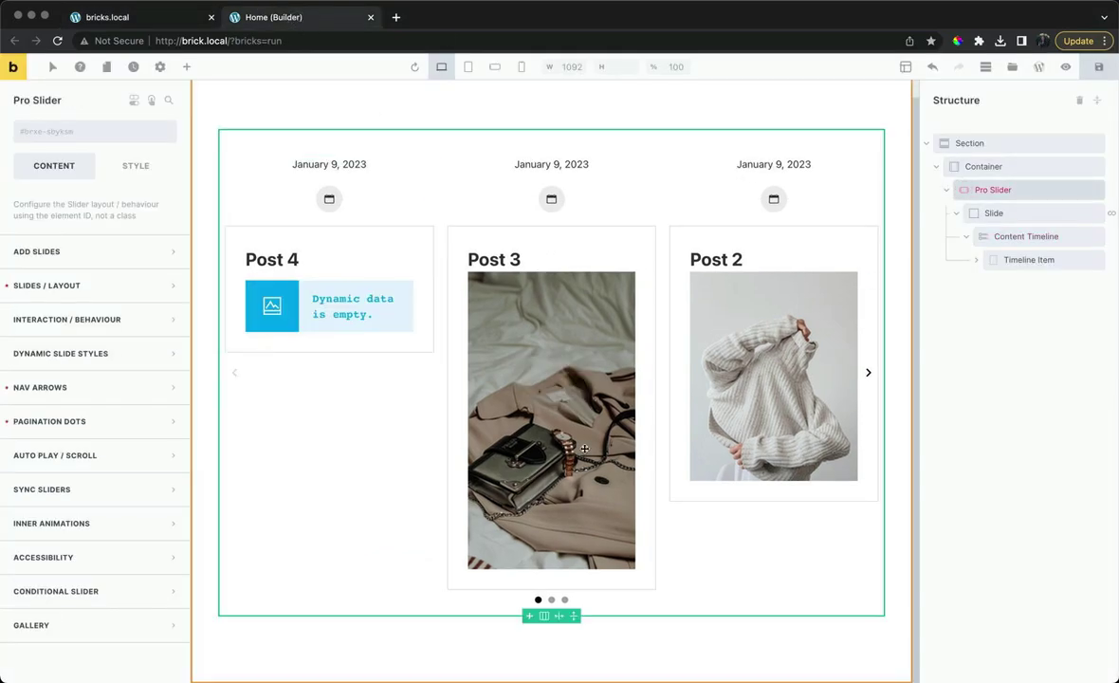
{"action": "left_click_drag", "start_coordinate": [548, 588], "coordinate": [474, 540]}
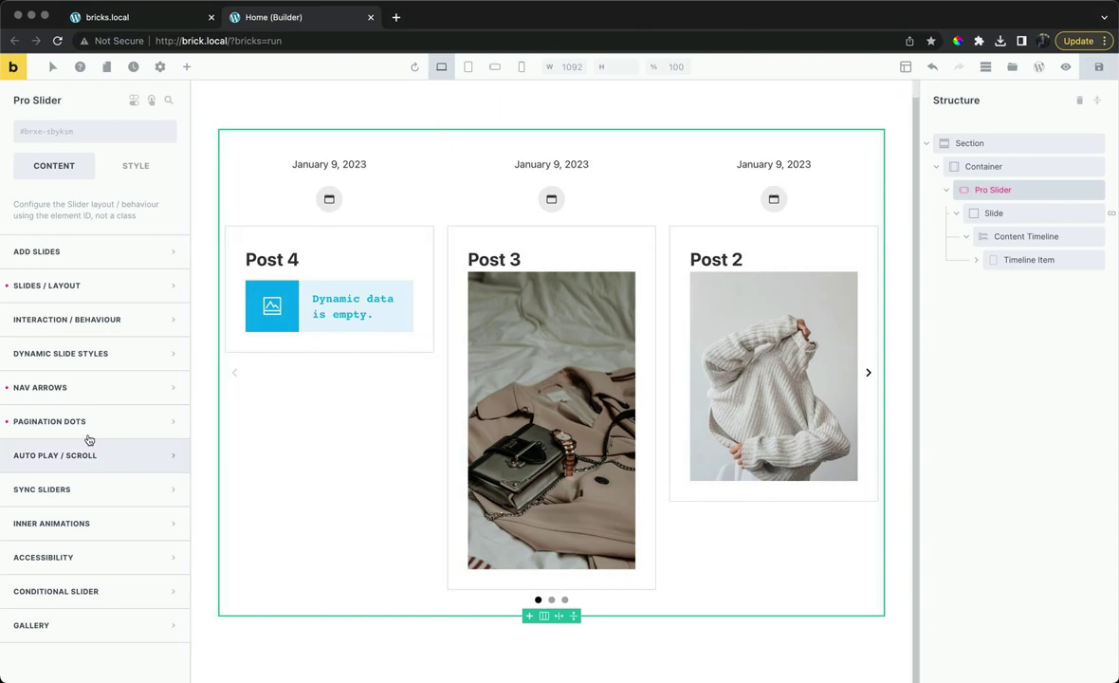
{"action": "left_click", "coordinate": [7, 425]}
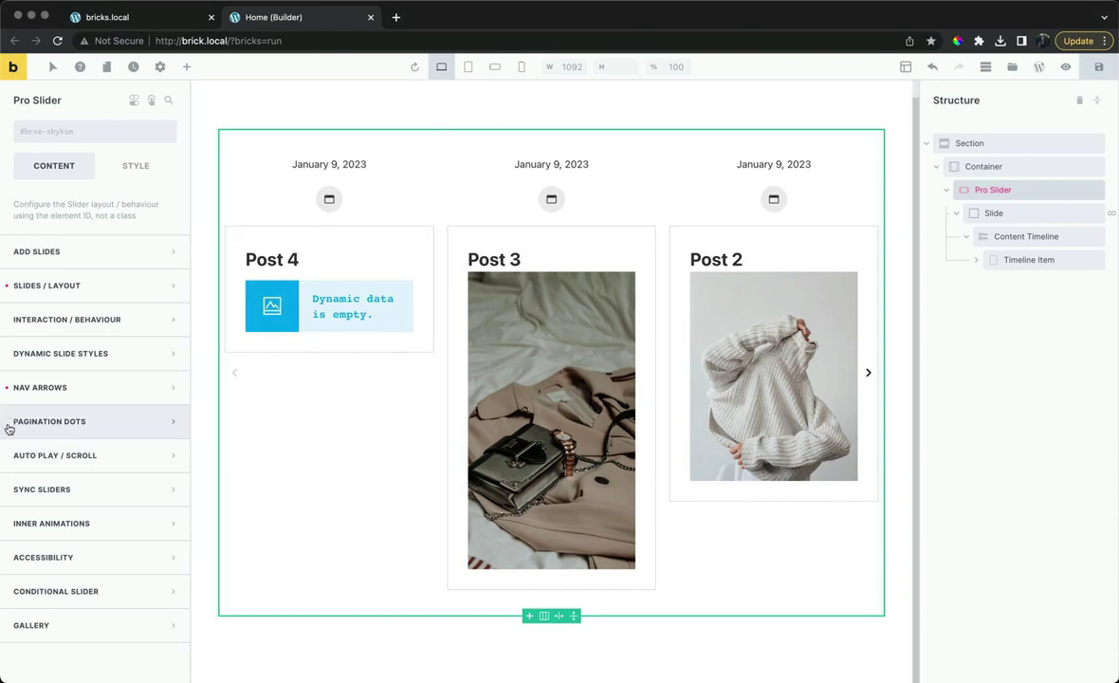
Set the Content Timeline's Active Styles to Enable
{"action": "left_click", "coordinate": [988, 237]}
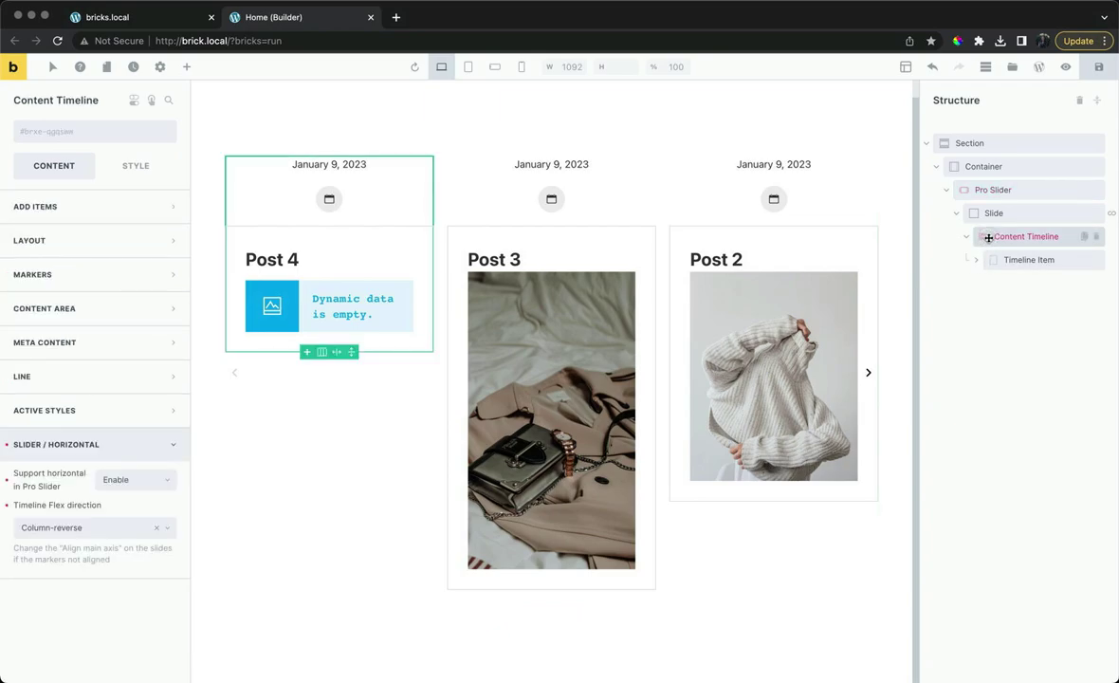
{"action": "left_click", "coordinate": [128, 418]}
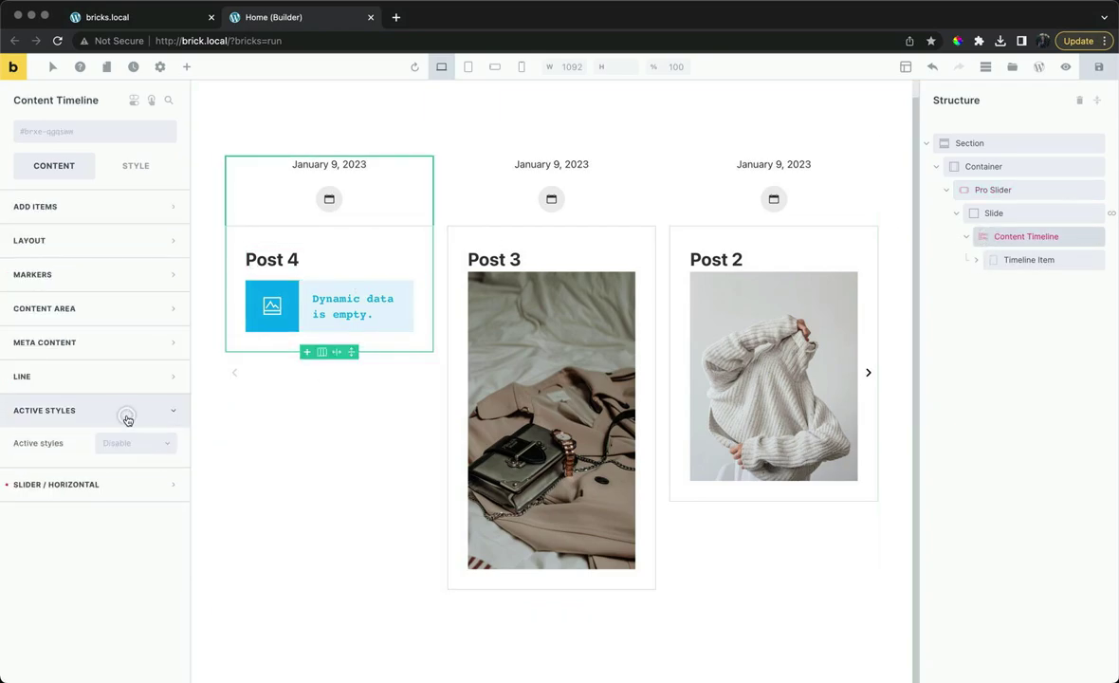
{"action": "left_click", "coordinate": [130, 445]}
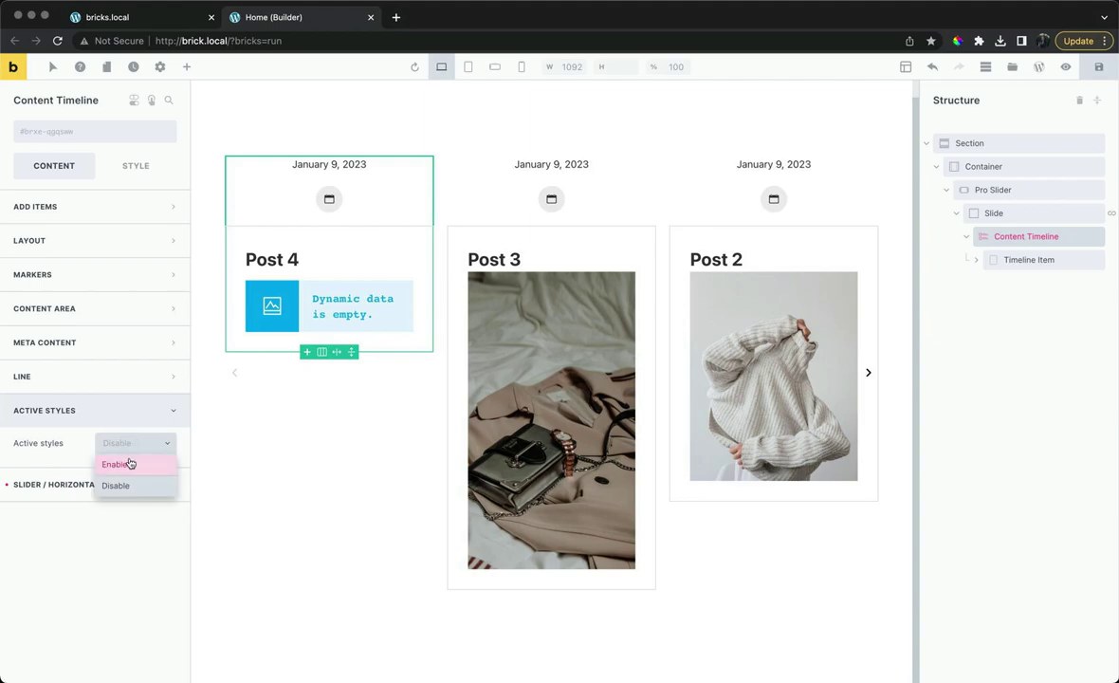
{"action": "left_click", "coordinate": [130, 464]}
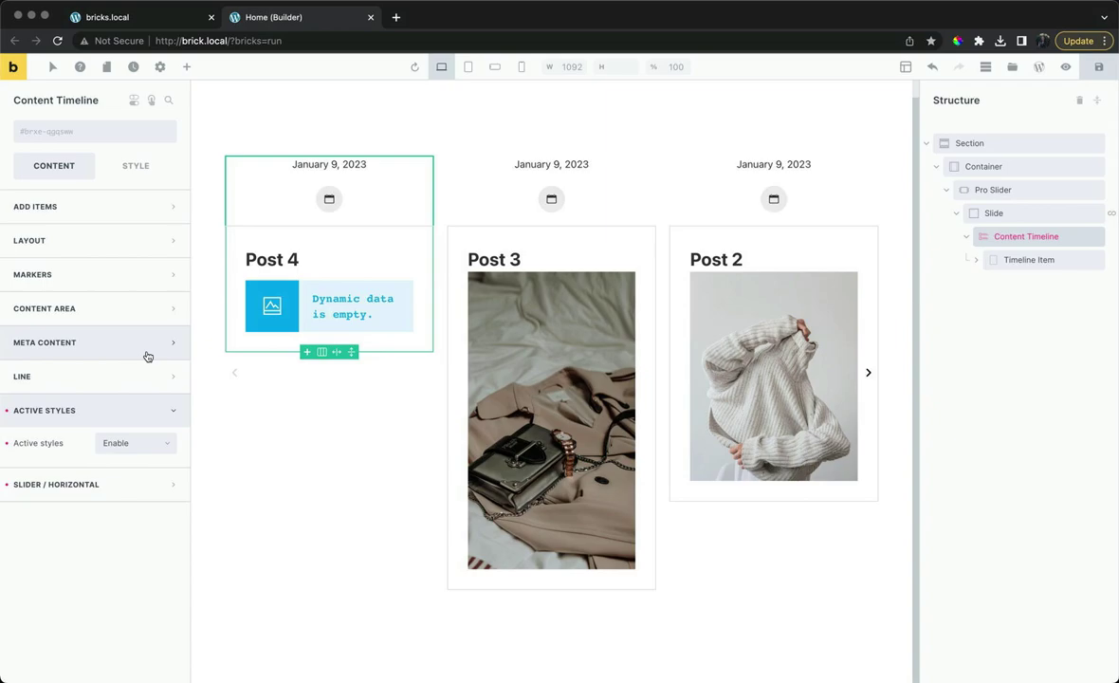
Give the active marker a dark #072027 background and a white icon colour
{"action": "left_click", "coordinate": [127, 283]}
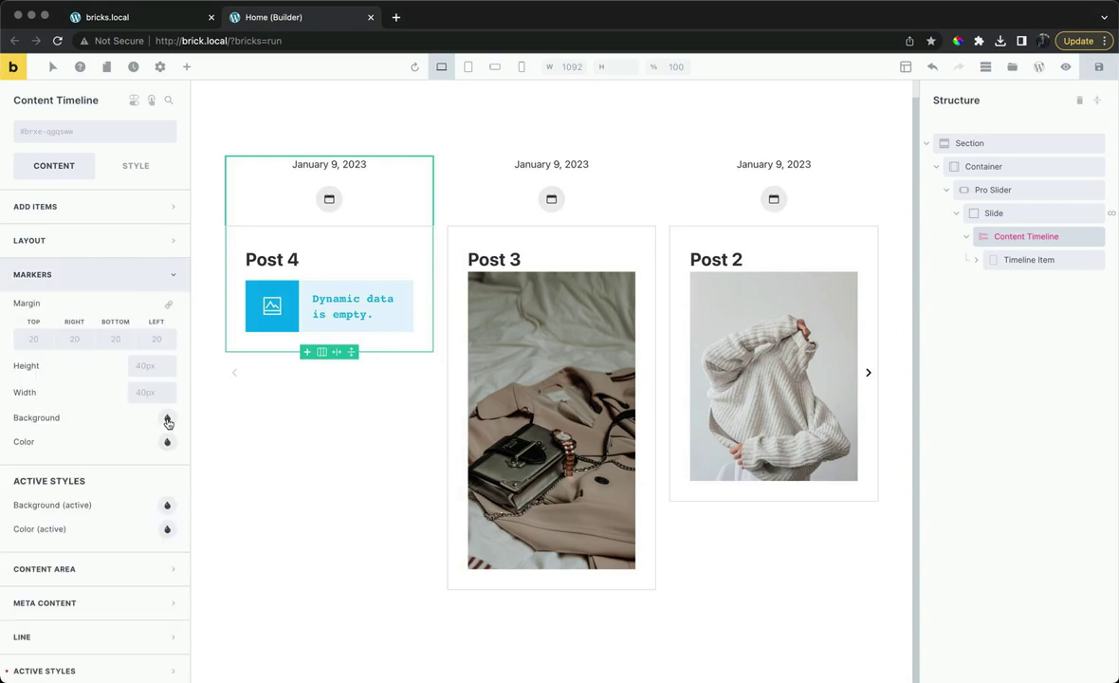
{"action": "scroll", "coordinate": [168, 422], "scroll_direction": "down", "scroll_amount": 1}
{"action": "left_click", "coordinate": [168, 490]}
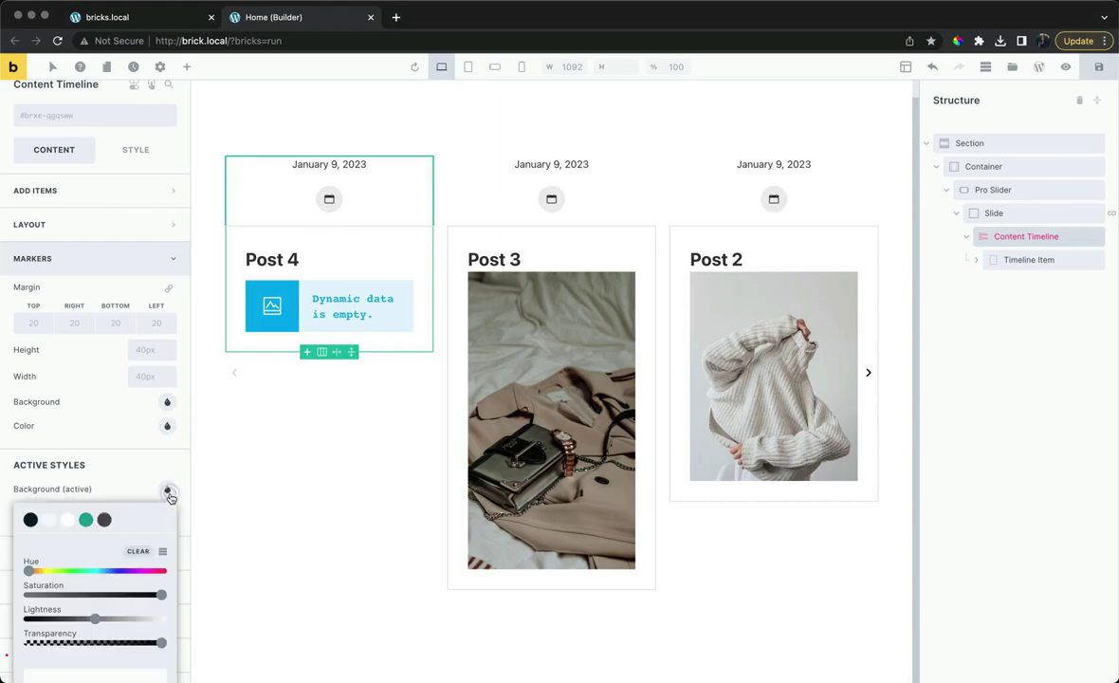
{"action": "left_click", "coordinate": [31, 520]}
{"action": "left_click", "coordinate": [108, 436]}
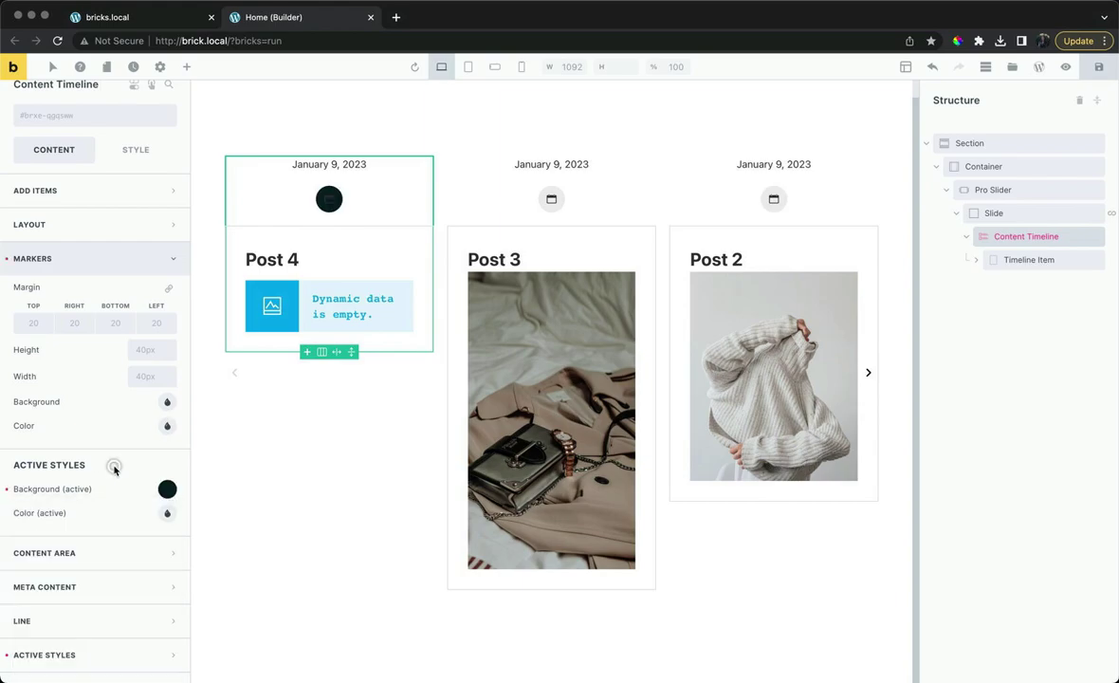
{"action": "left_click", "coordinate": [167, 513]}
{"action": "left_click", "coordinate": [68, 544]}
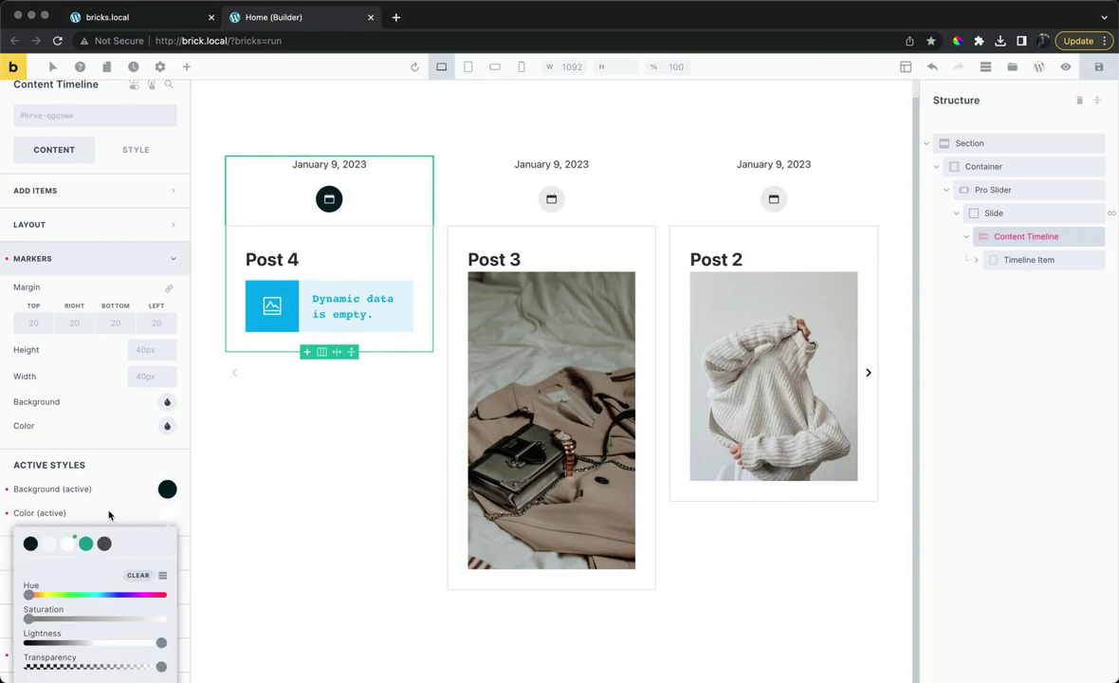
{"action": "left_click", "coordinate": [104, 472]}
{"action": "left_click", "coordinate": [119, 256]}
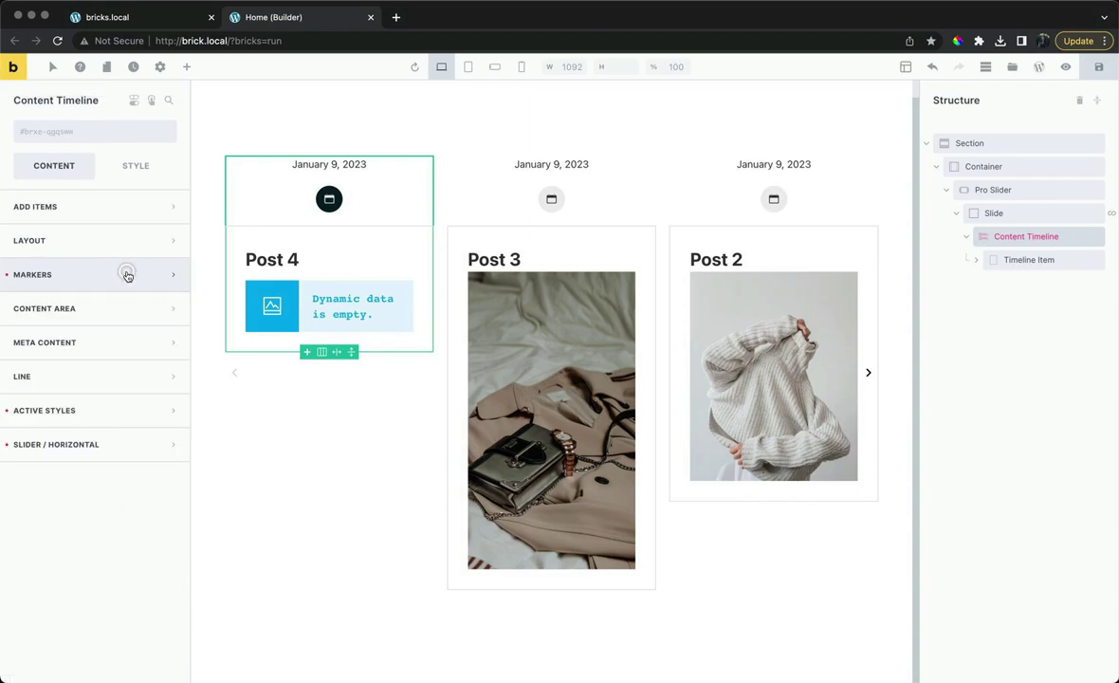
Set the timeline line's active colour to #072027
{"action": "left_click", "coordinate": [105, 377]}
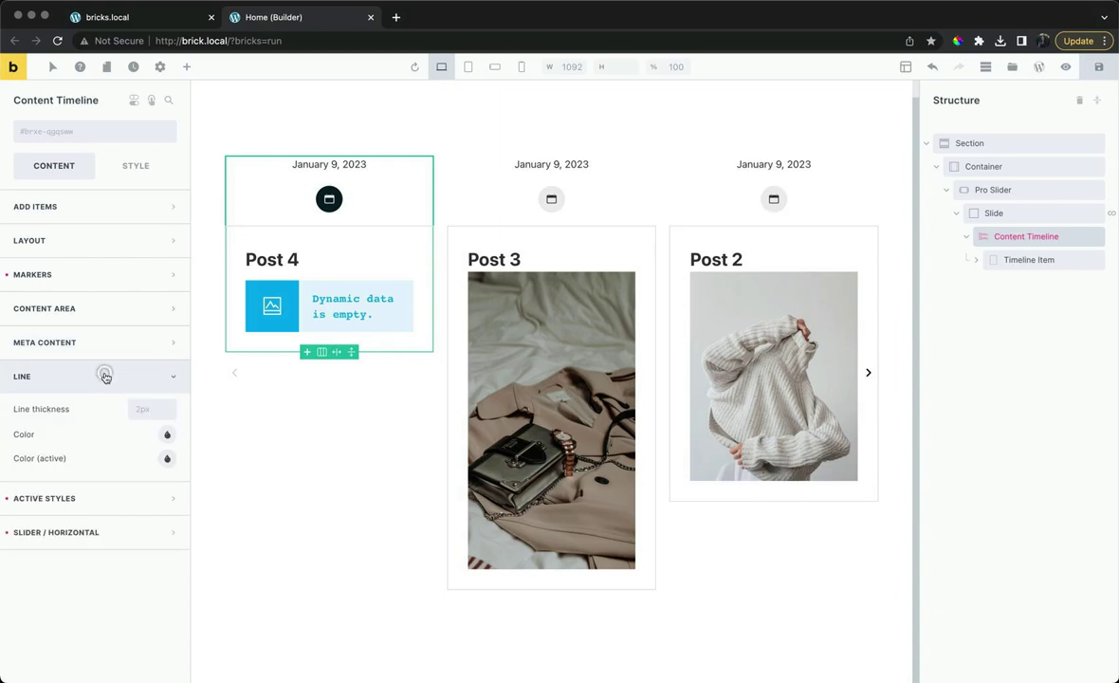
{"action": "left_click", "coordinate": [167, 458]}
{"action": "left_click", "coordinate": [31, 489]}
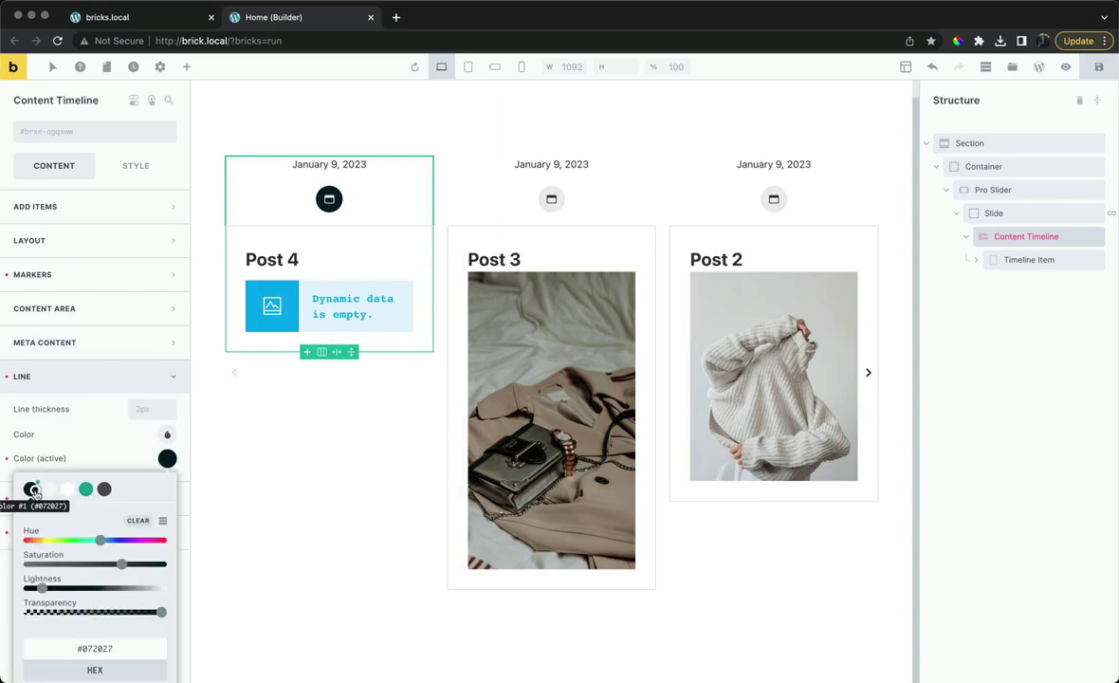
{"action": "left_click", "coordinate": [106, 457]}
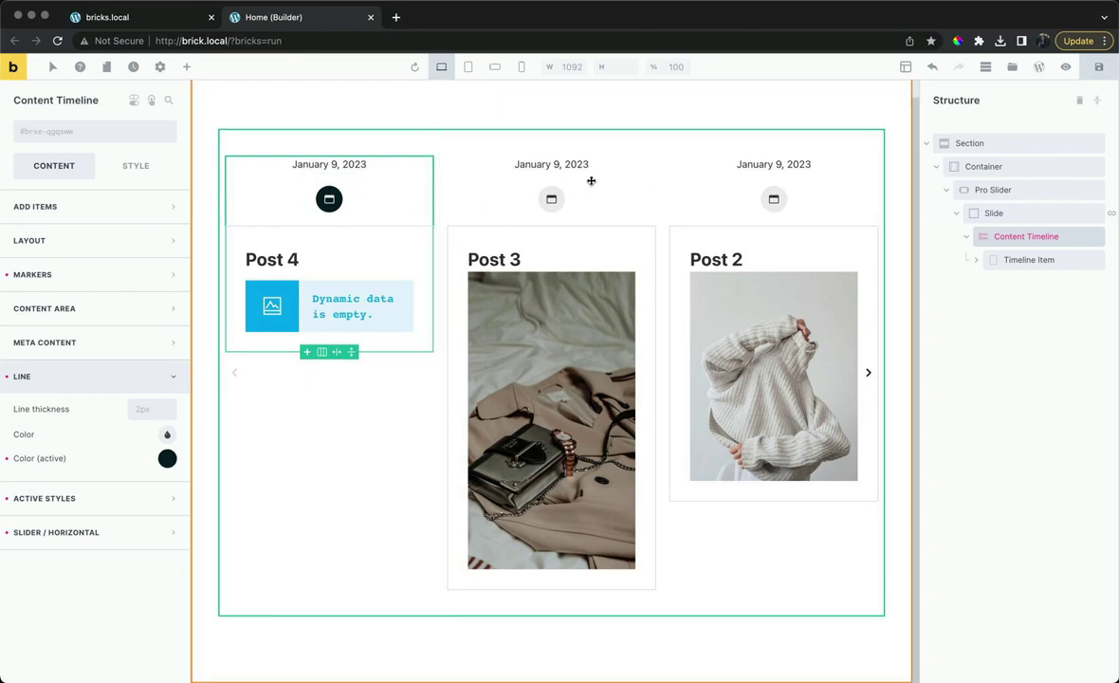
Save the page, reload the front end, and drag the timeline slider back to the first posts
{"action": "left_click", "coordinate": [1100, 66]}
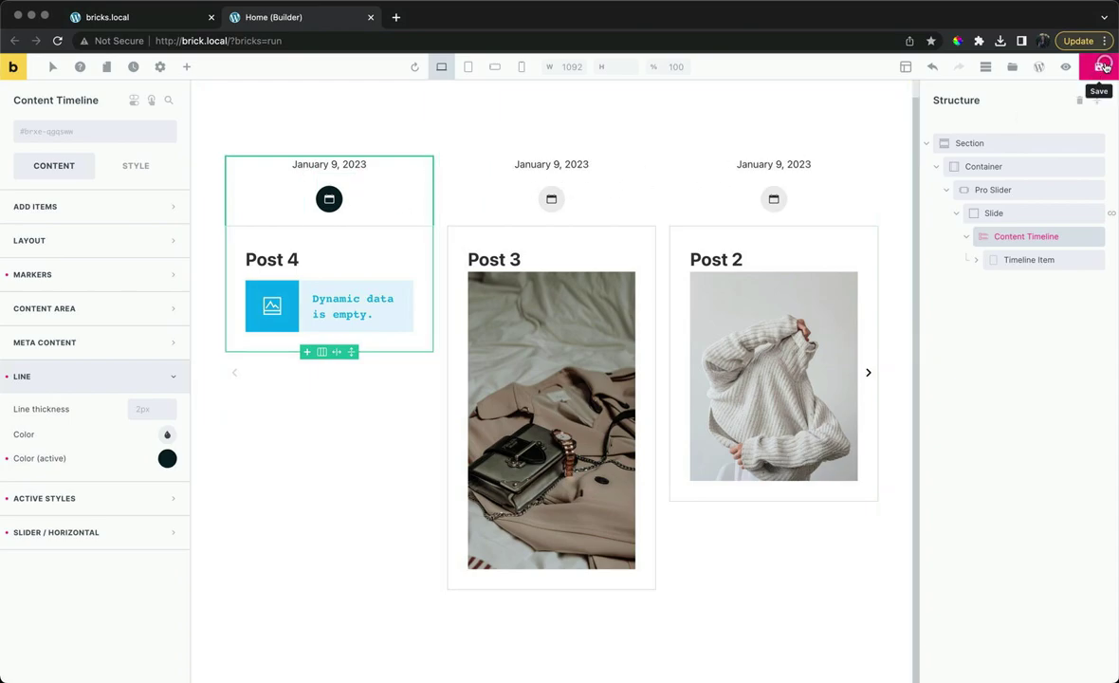
{"action": "left_click", "coordinate": [158, 17]}
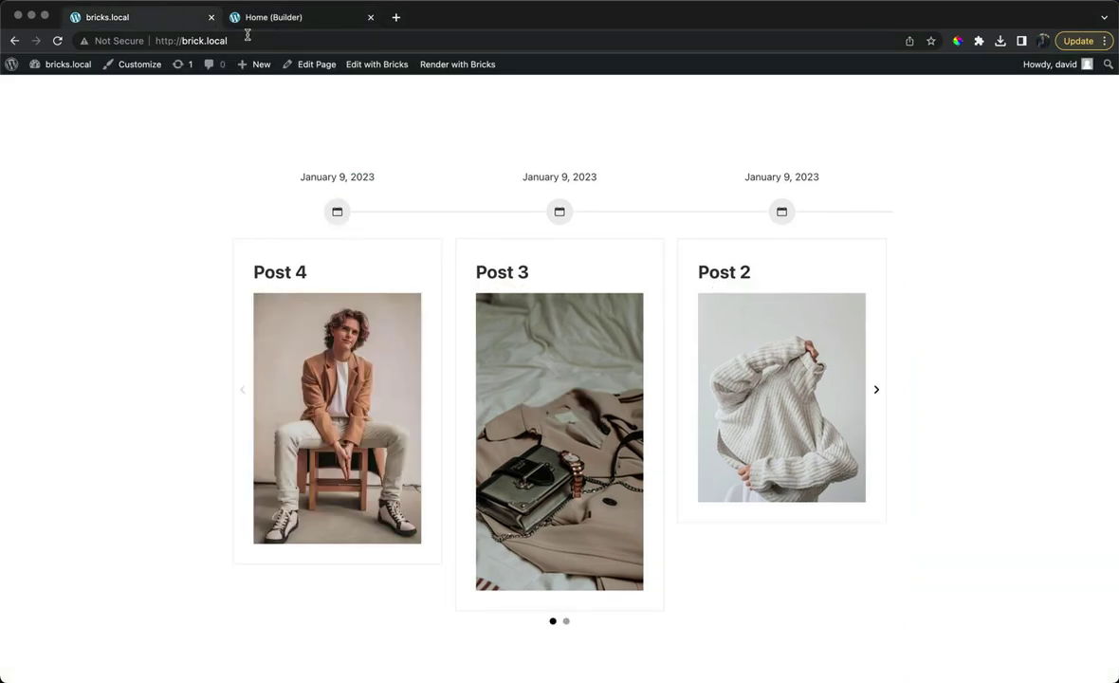
{"action": "left_click", "coordinate": [249, 35]}
{"action": "key", "text": "Return"}
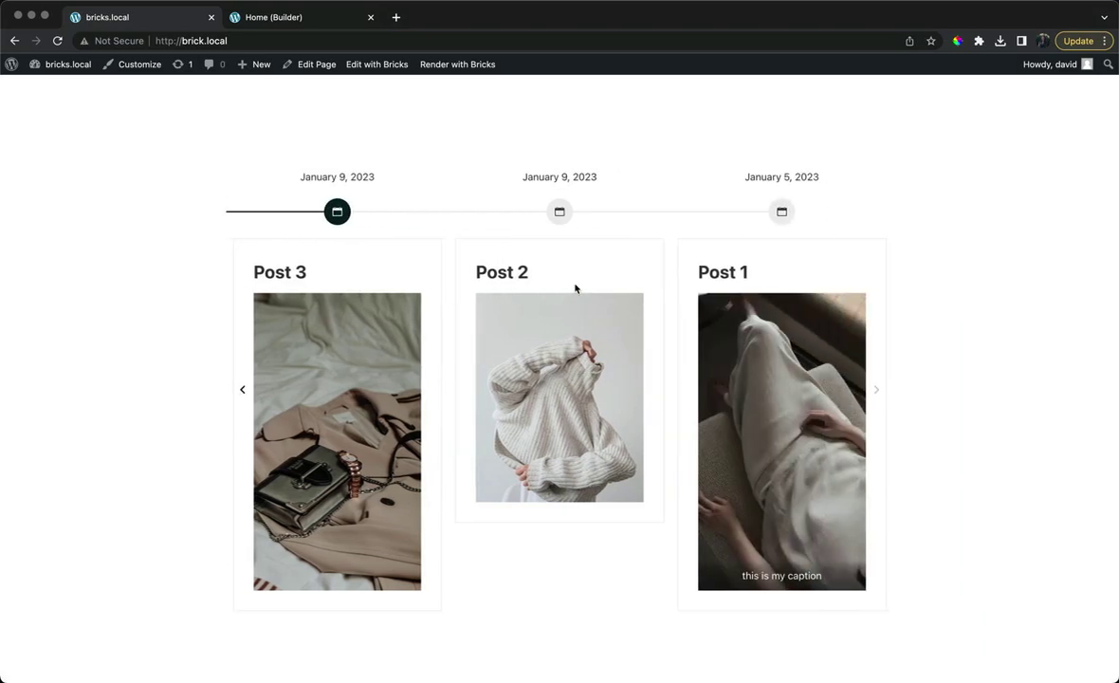
{"action": "left_click_drag", "start_coordinate": [474, 287], "coordinate": [608, 300]}
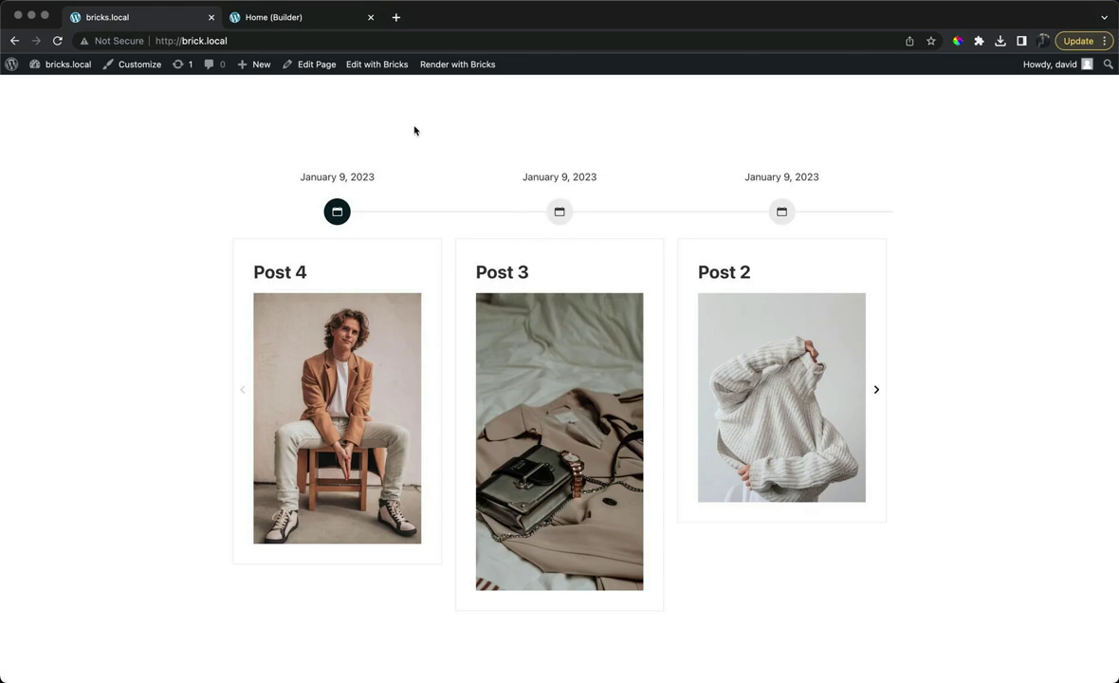
Set Trim space to Disable in the Pro Slider's Slides / Layout settings
{"action": "left_click", "coordinate": [249, 17]}
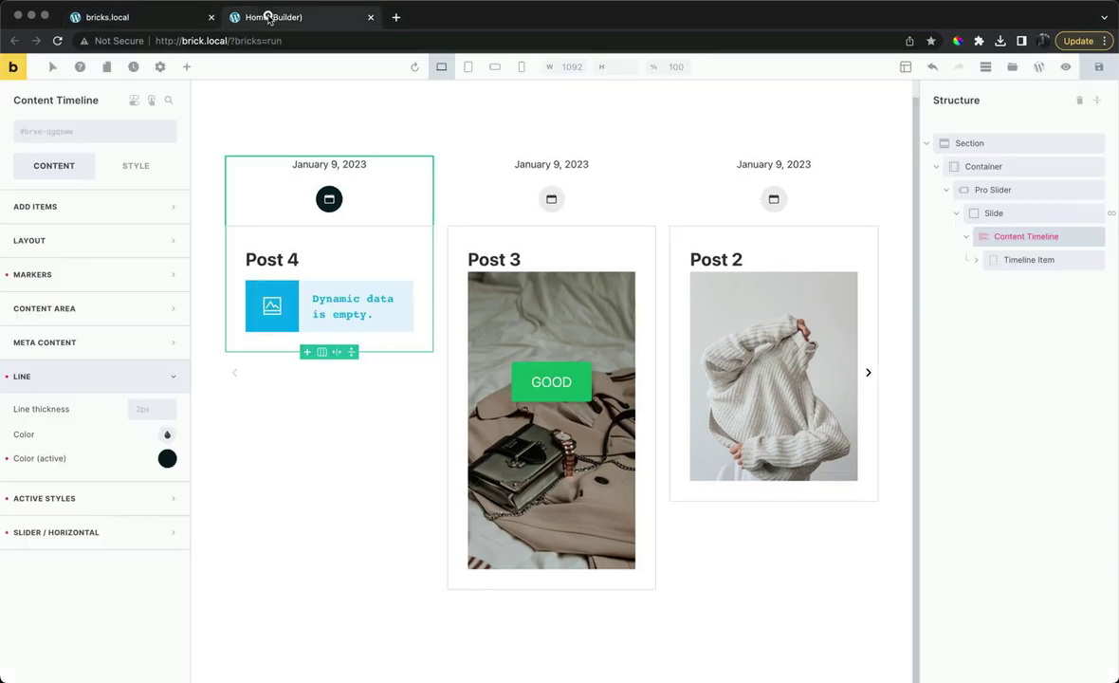
{"action": "left_click", "coordinate": [991, 189]}
{"action": "left_click", "coordinate": [156, 282]}
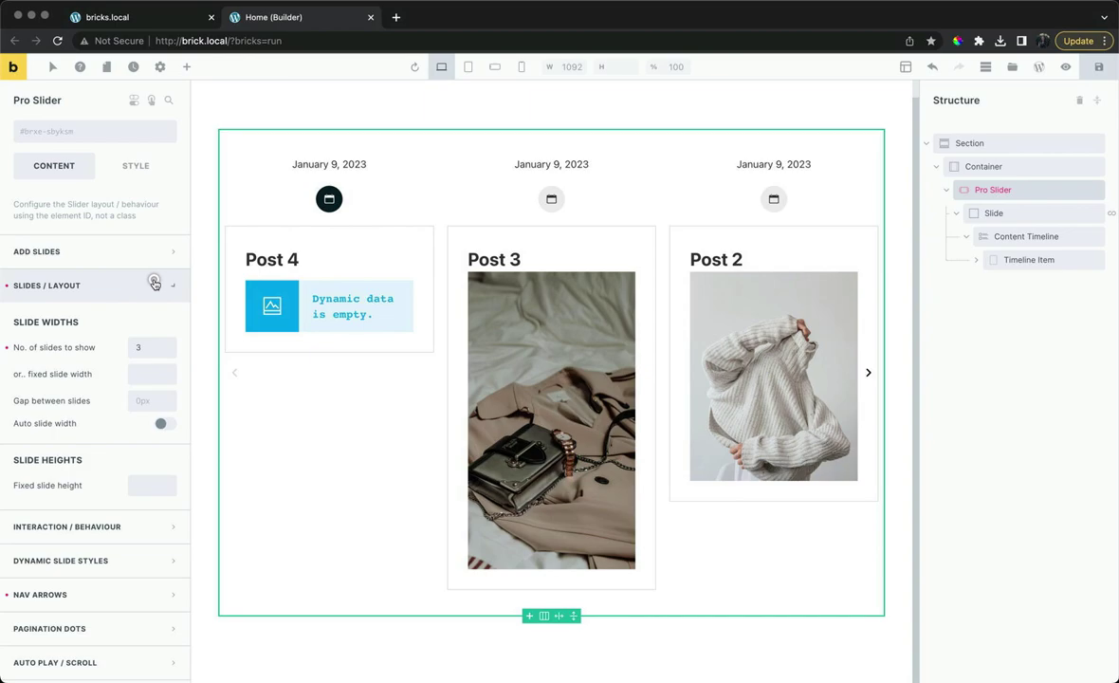
{"action": "scroll", "coordinate": [111, 390], "scroll_direction": "down", "scroll_amount": 1}
{"action": "scroll", "coordinate": [110, 390], "scroll_direction": "down", "scroll_amount": 2}
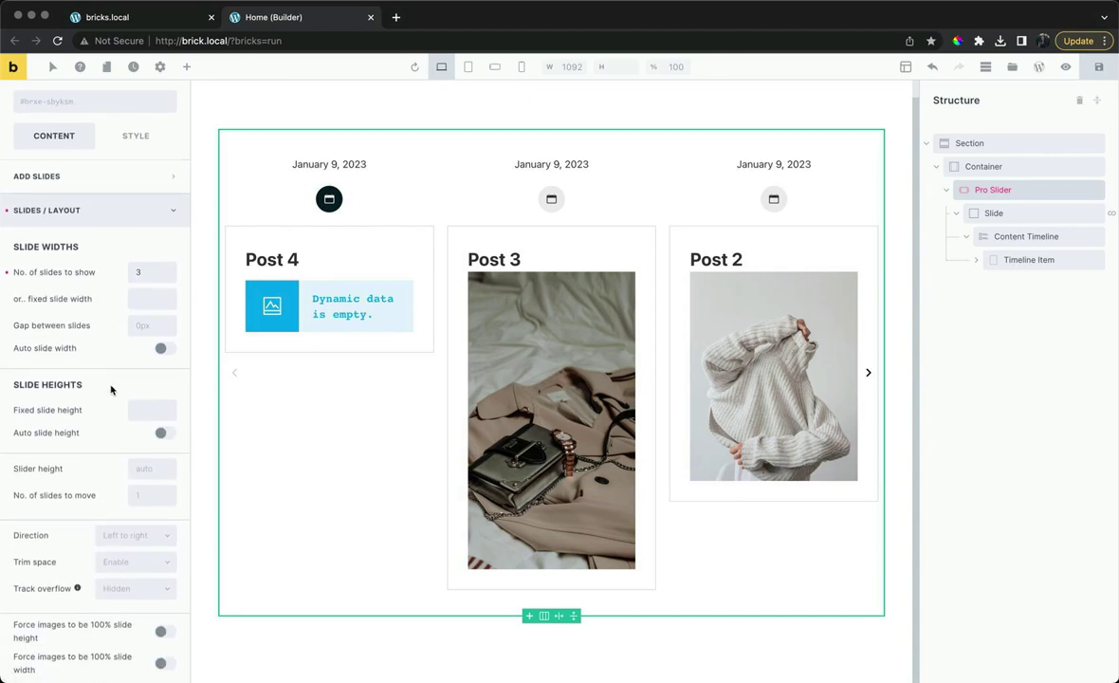
{"action": "left_click", "coordinate": [147, 536]}
{"action": "left_click", "coordinate": [144, 574]}
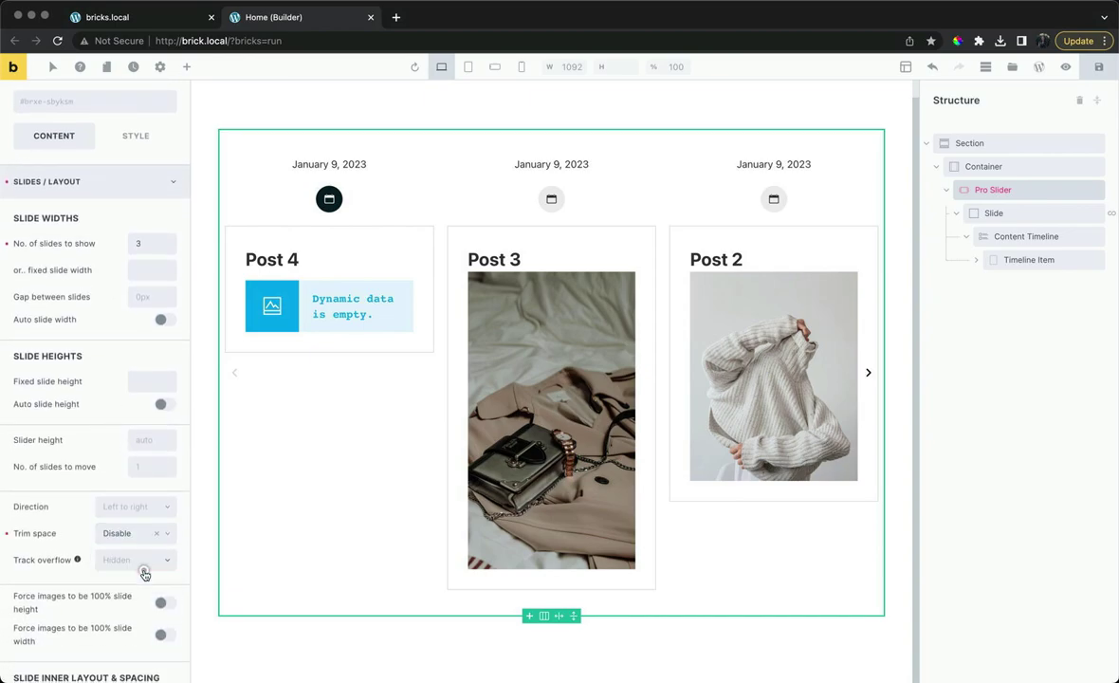
Set the Pro Slider's Interaction / Behaviour Focus to center and save the page
{"action": "left_click", "coordinate": [107, 181]}
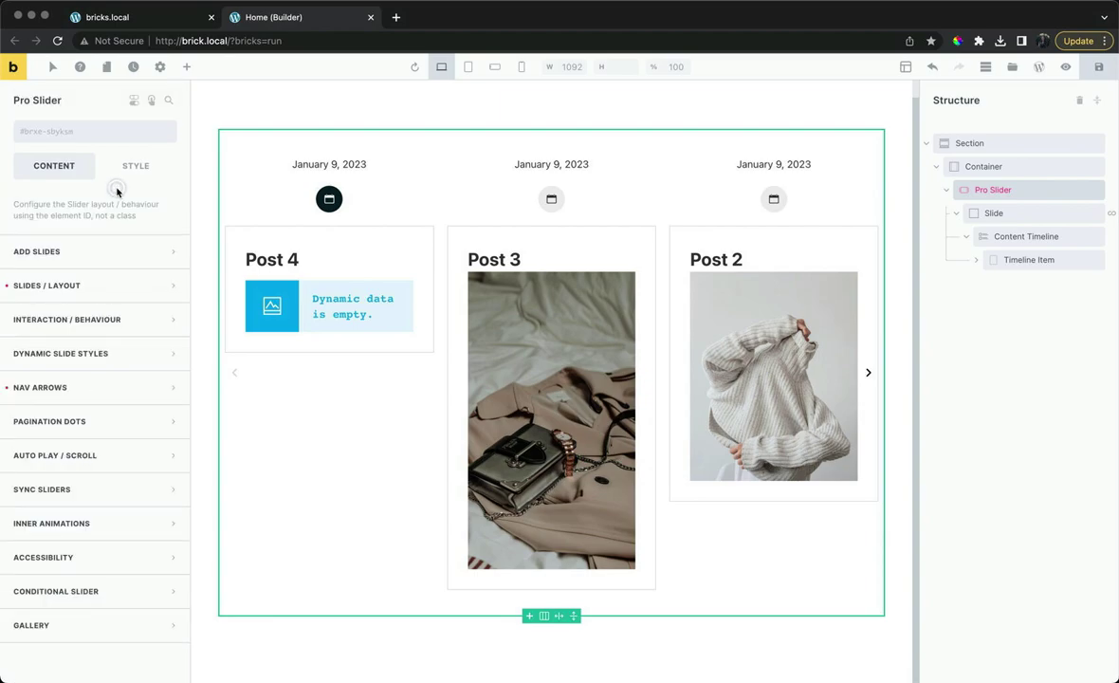
{"action": "left_click", "coordinate": [117, 315]}
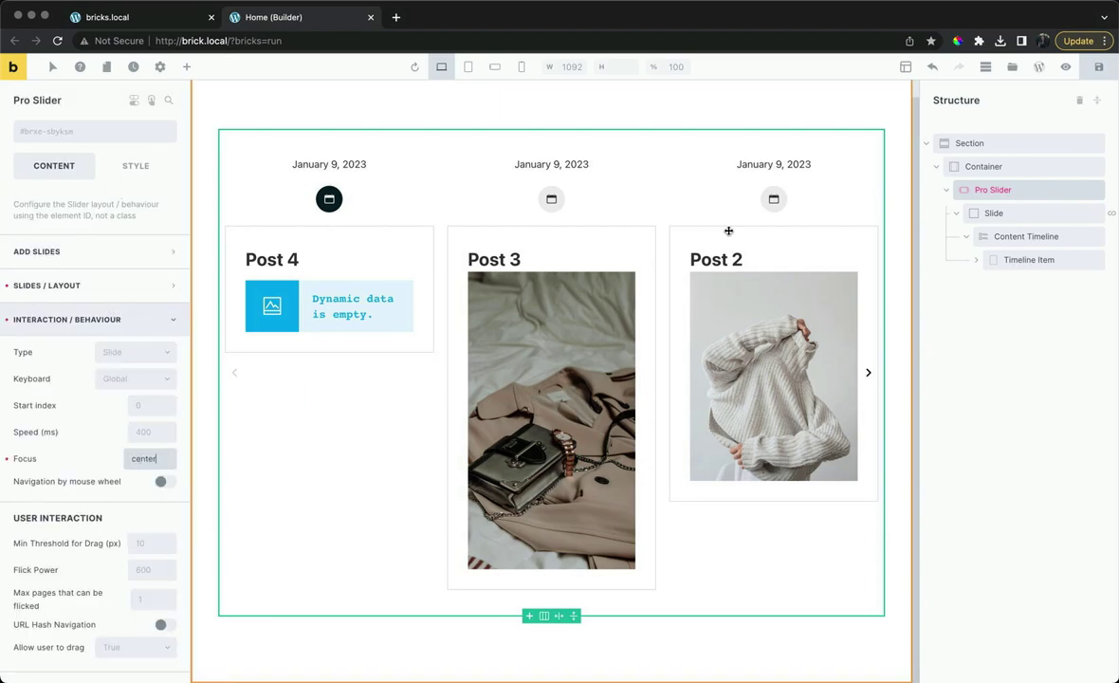
{"action": "left_click", "coordinate": [1098, 66]}
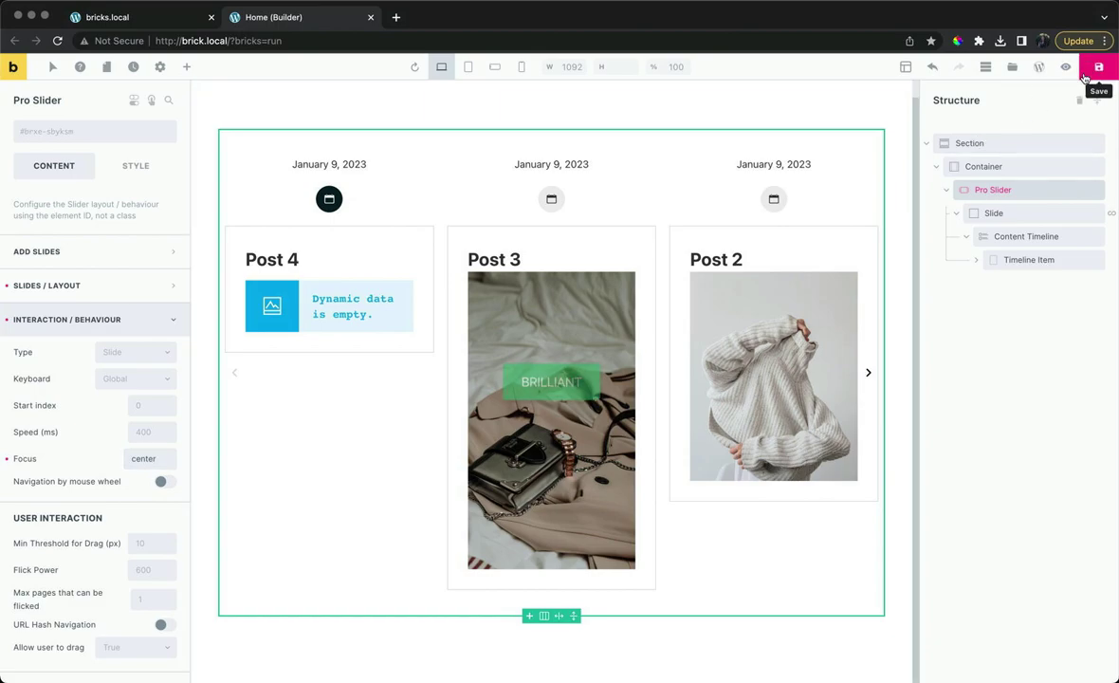
Reload the bricks.local page to preview the centered timeline starting on Post 4
{"action": "left_click", "coordinate": [179, 17]}
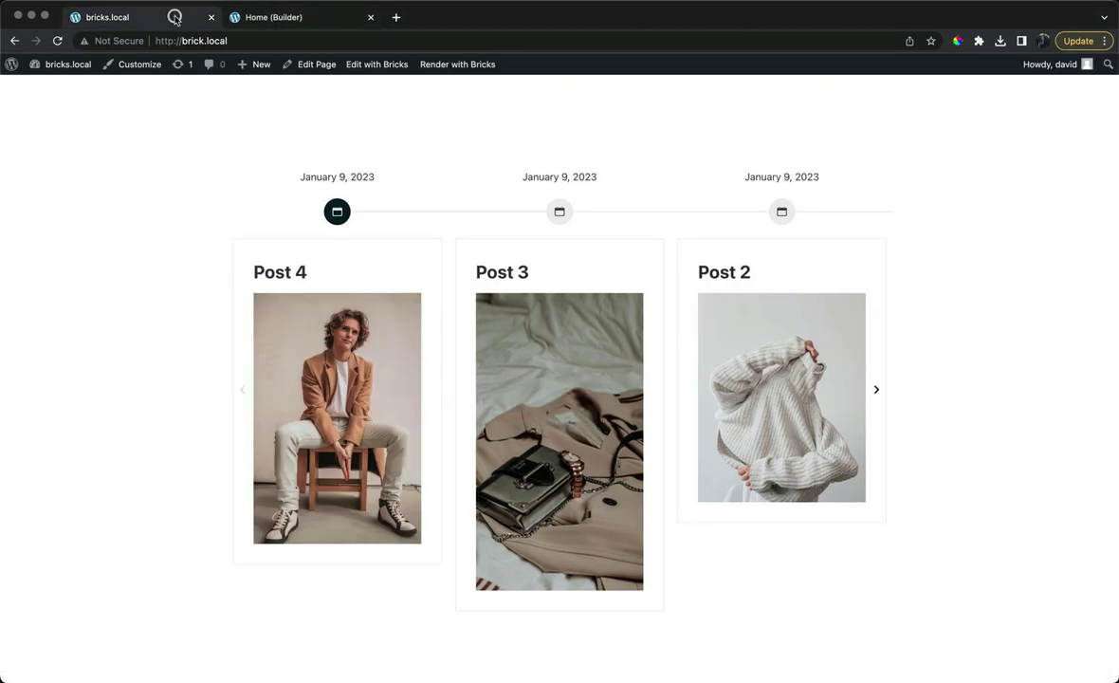
{"action": "left_click", "coordinate": [237, 40]}
{"action": "key", "text": "Return"}
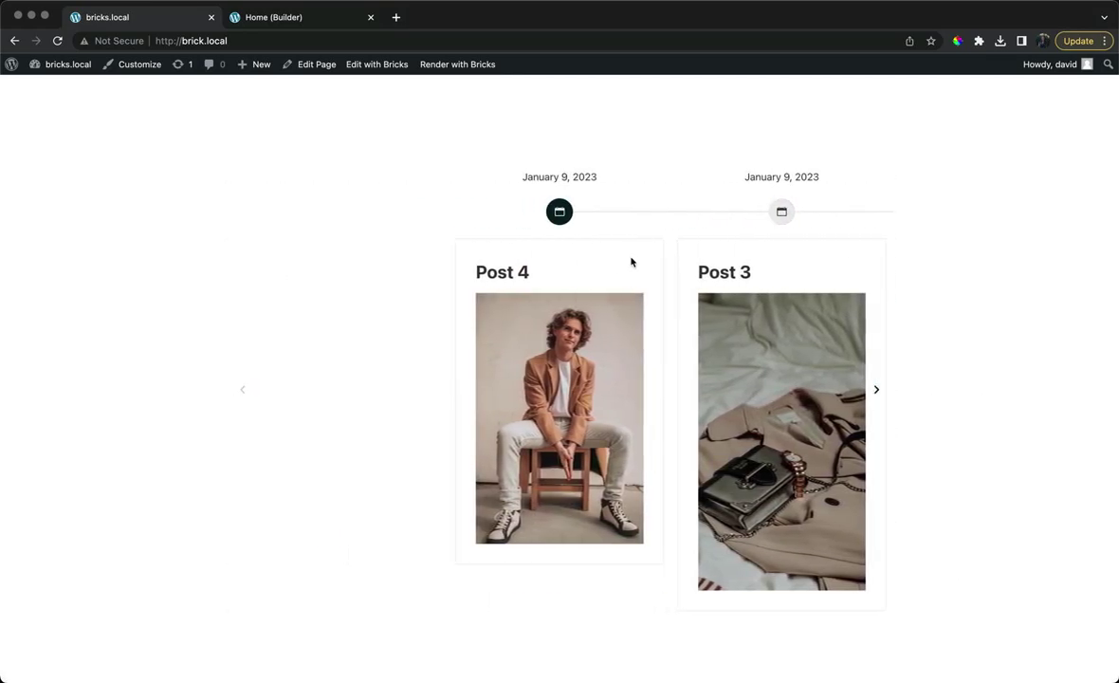
{"action": "left_click", "coordinate": [651, 227]}
Add a new Pro Slider to the Container, placed above the timeline slider
{"action": "left_click", "coordinate": [305, 21]}
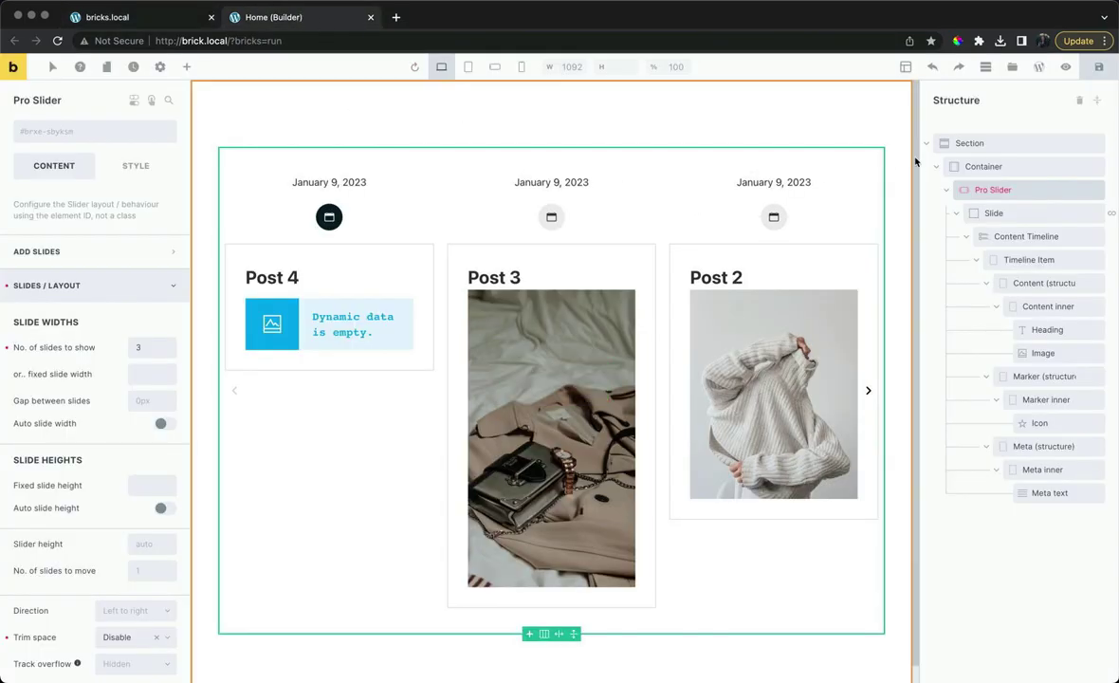
{"action": "left_click", "coordinate": [953, 165]}
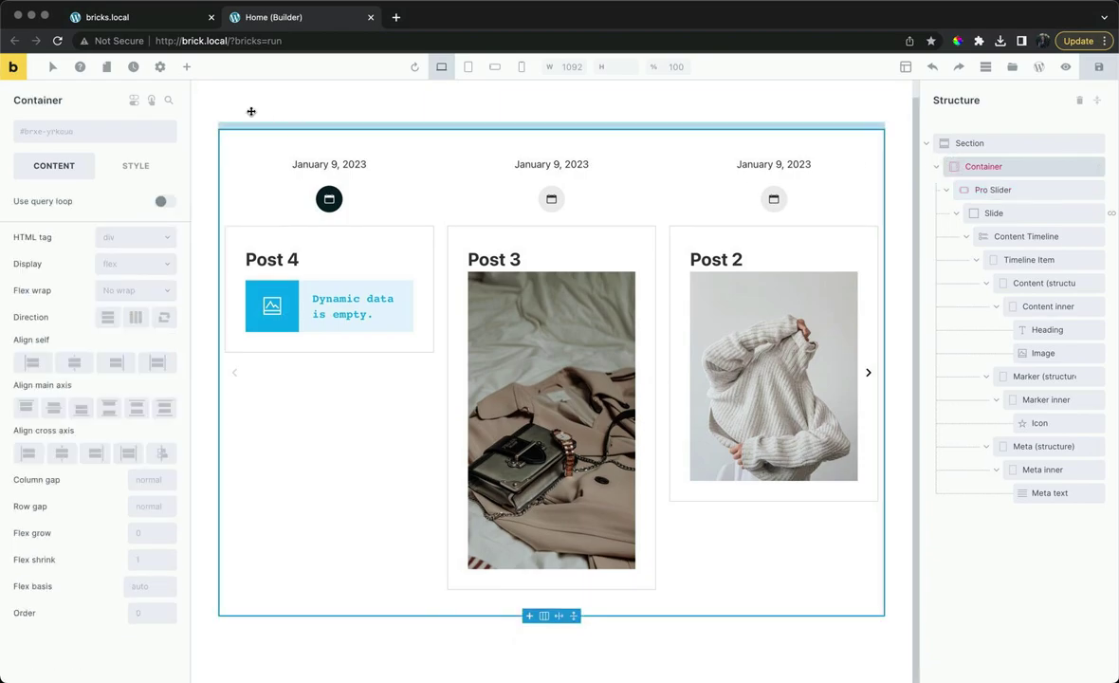
{"action": "left_click", "coordinate": [186, 66]}
{"action": "type", "text": "pro sl"}
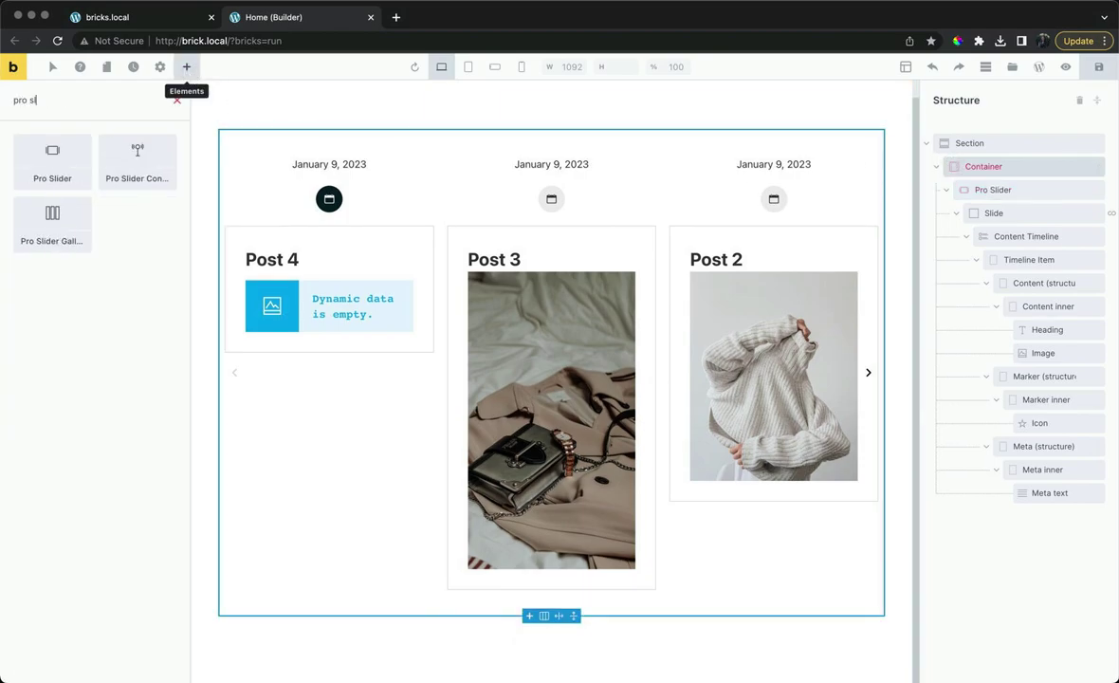
{"action": "left_click", "coordinate": [75, 155]}
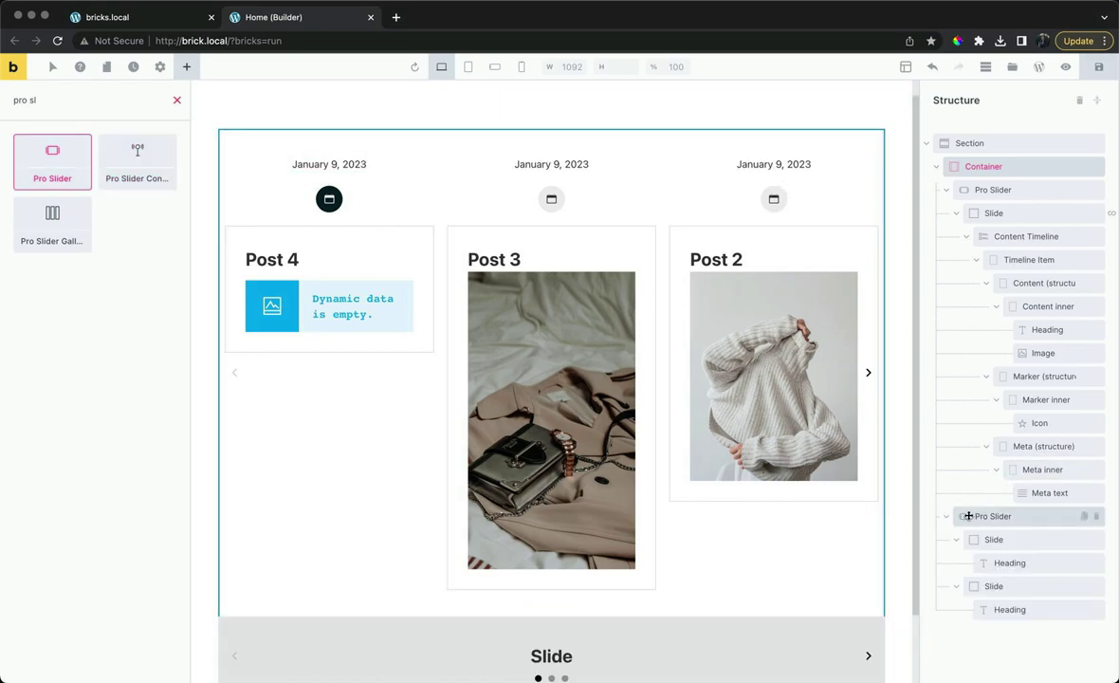
{"action": "left_click_drag", "start_coordinate": [968, 516], "coordinate": [989, 185]}
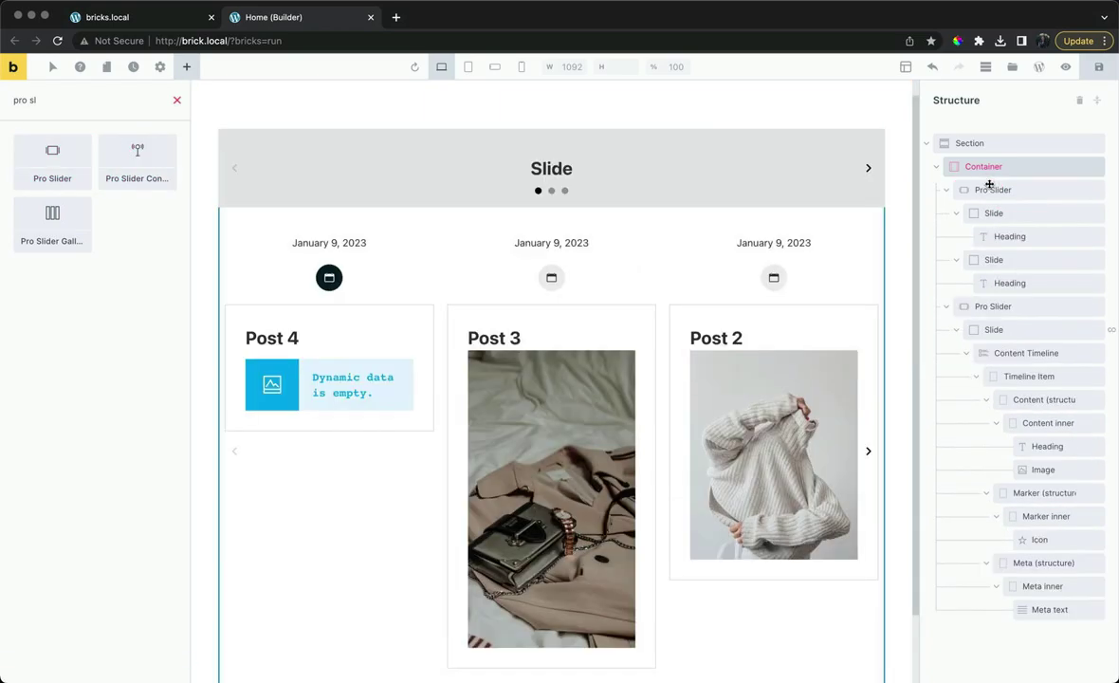
Rename the first Pro Slider to 'Pro Slider (main slider)'
{"action": "double_click", "coordinate": [993, 190]}
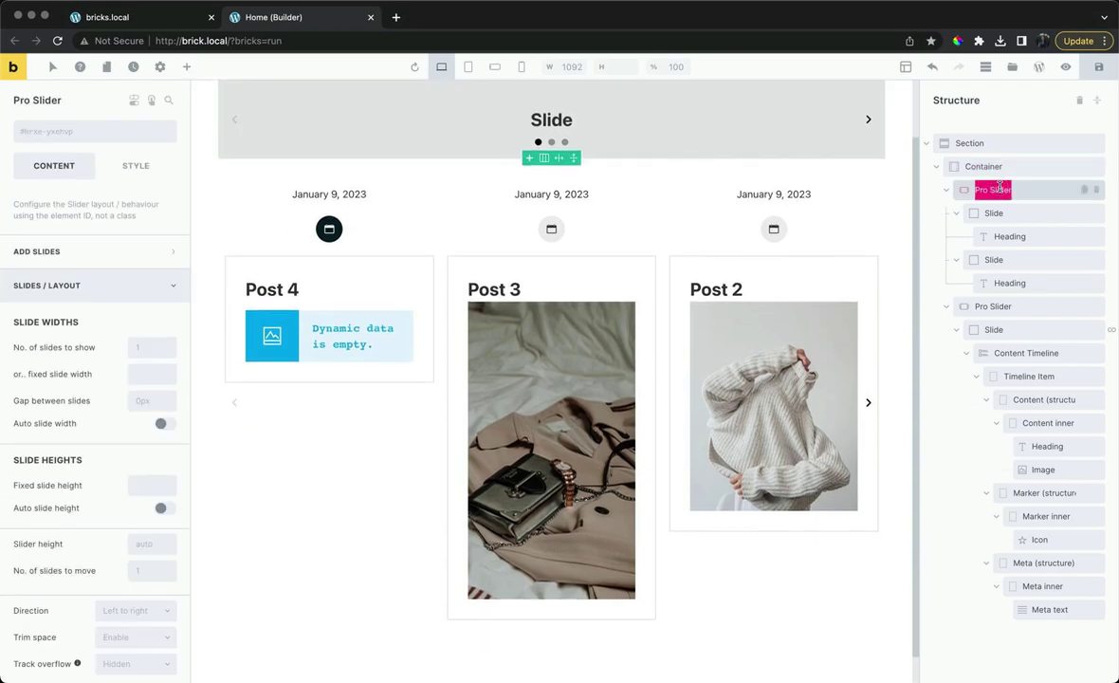
{"action": "key", "text": "Right"}
{"action": "type", "text": "(main"}
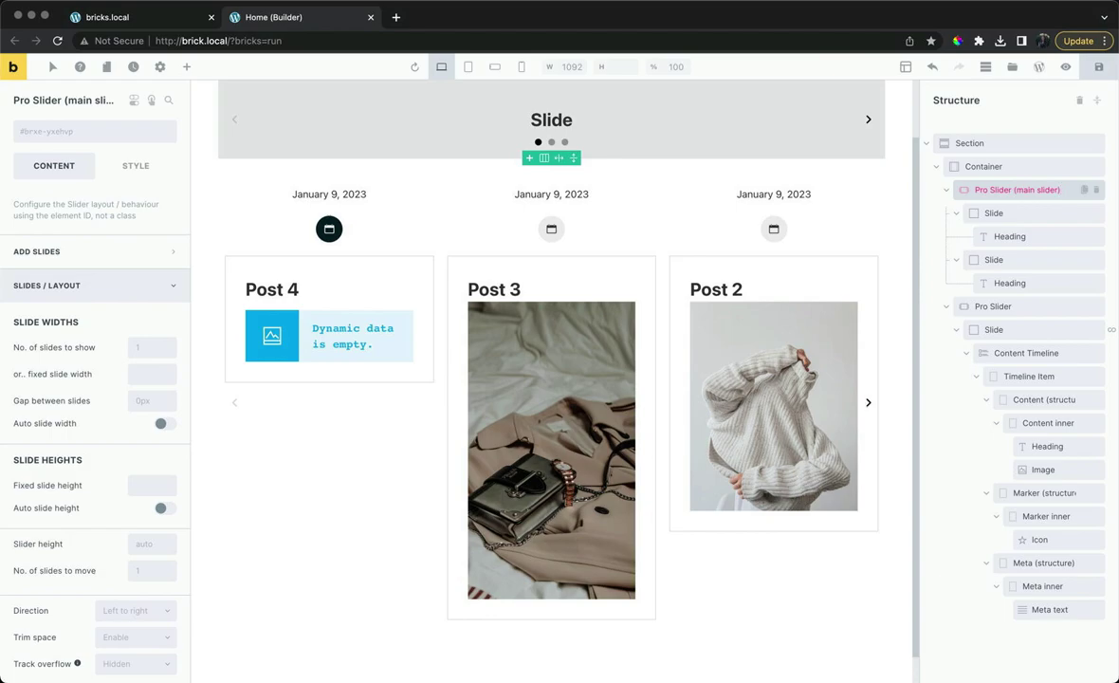
Delete the main slider's second slide and enable Use query loop on the remaining Slide
{"action": "left_click", "coordinate": [1093, 258]}
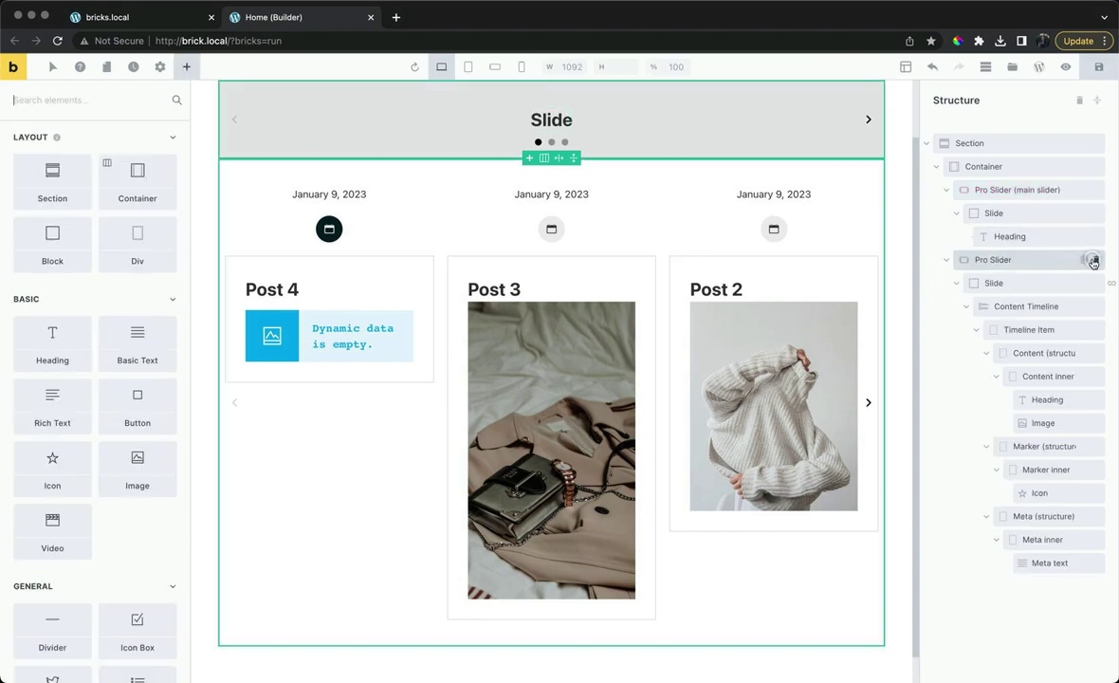
{"action": "left_click", "coordinate": [1037, 214]}
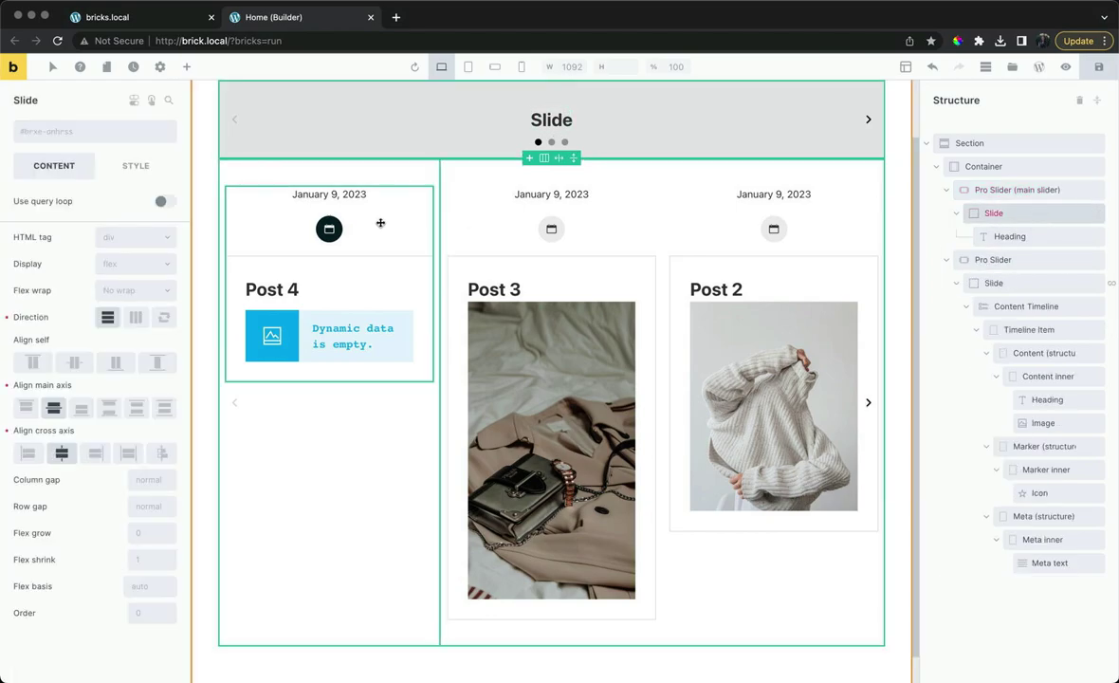
{"action": "left_click", "coordinate": [163, 201]}
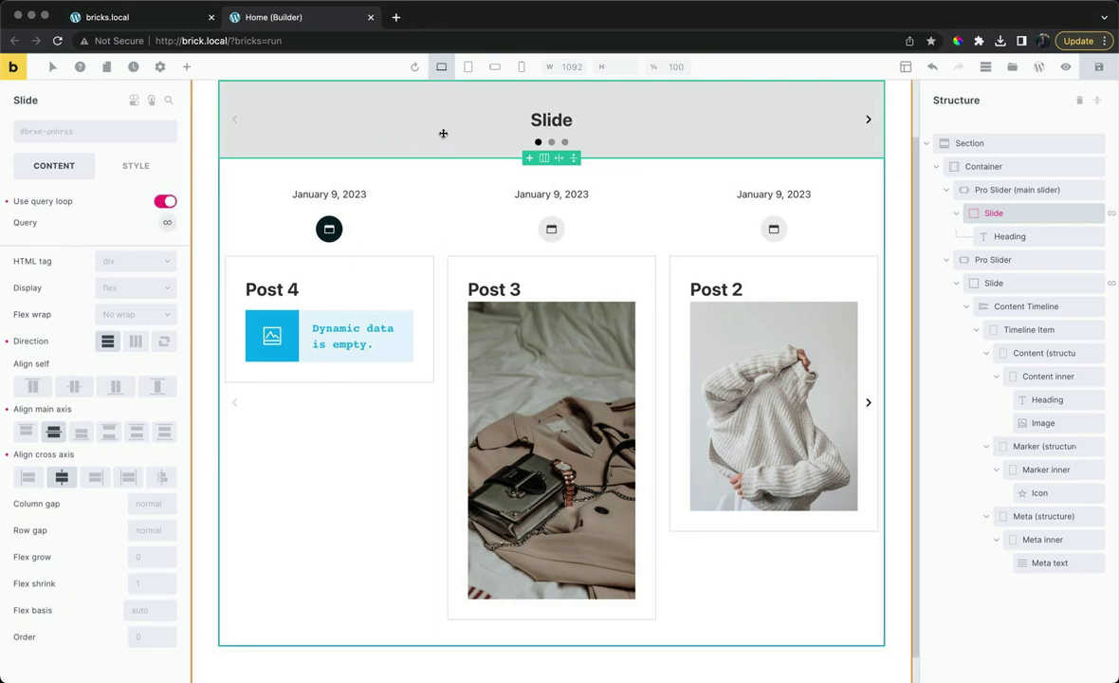
Replace the slide's Heading text with the dynamic Post title ({post_title})
{"action": "left_click", "coordinate": [551, 119]}
{"action": "left_click", "coordinate": [139, 209]}
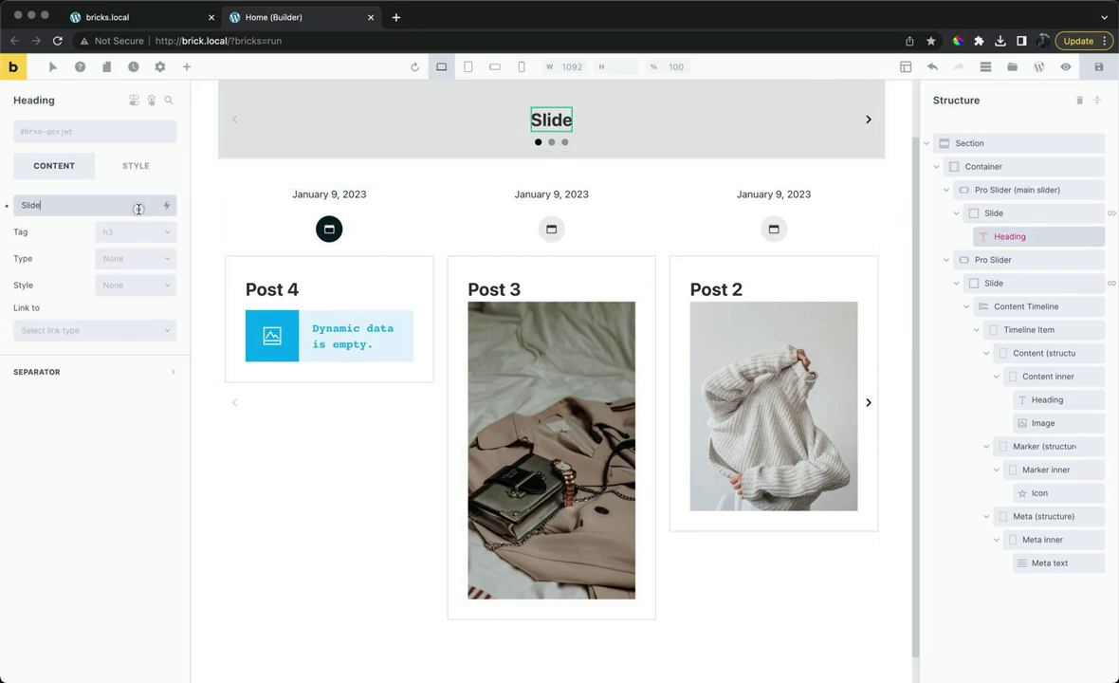
{"action": "double_click", "coordinate": [138, 209]}
{"action": "key", "text": "BackSpace"}
{"action": "left_click", "coordinate": [163, 206]}
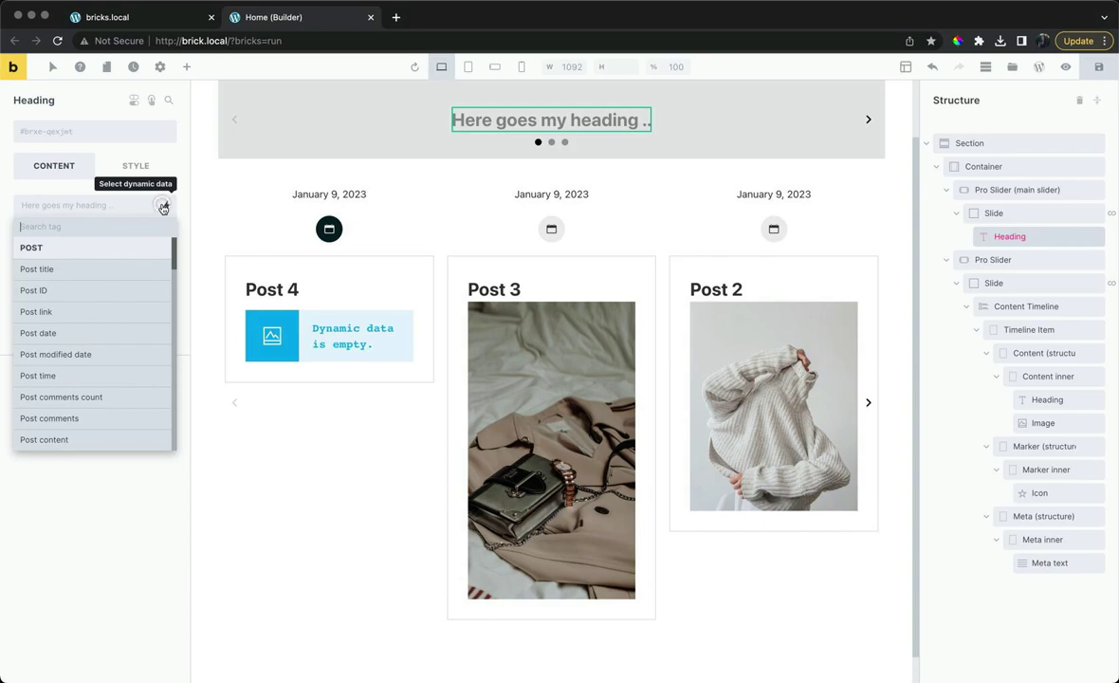
{"action": "left_click", "coordinate": [122, 266]}
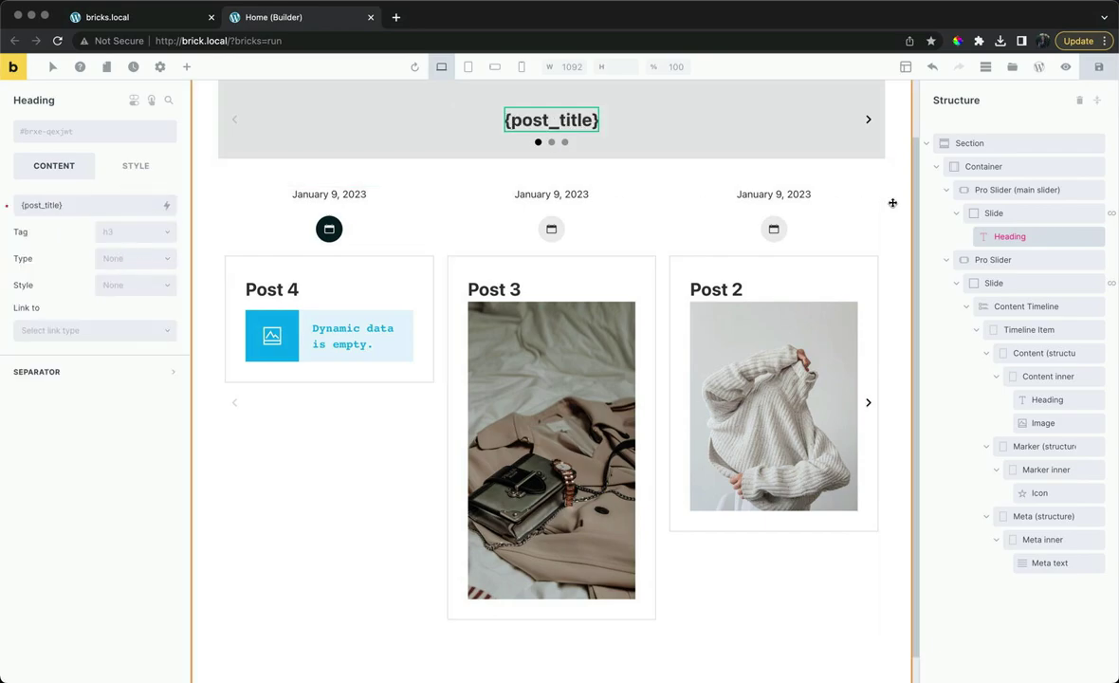
{"action": "left_click", "coordinate": [985, 213]}
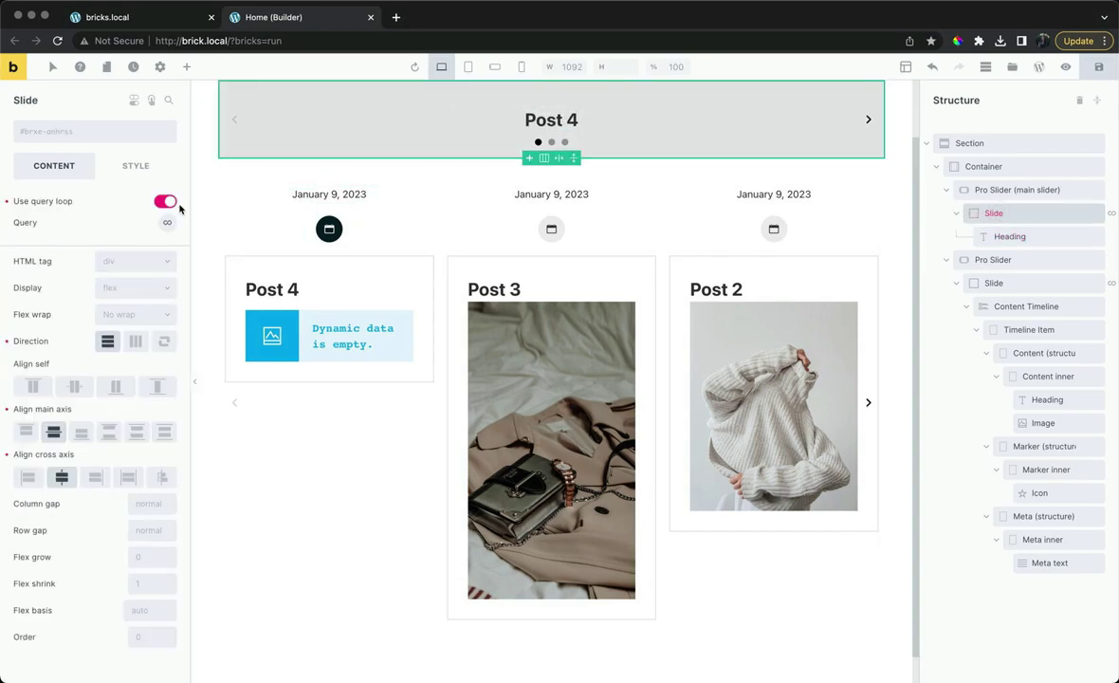
{"action": "left_click", "coordinate": [142, 165]}
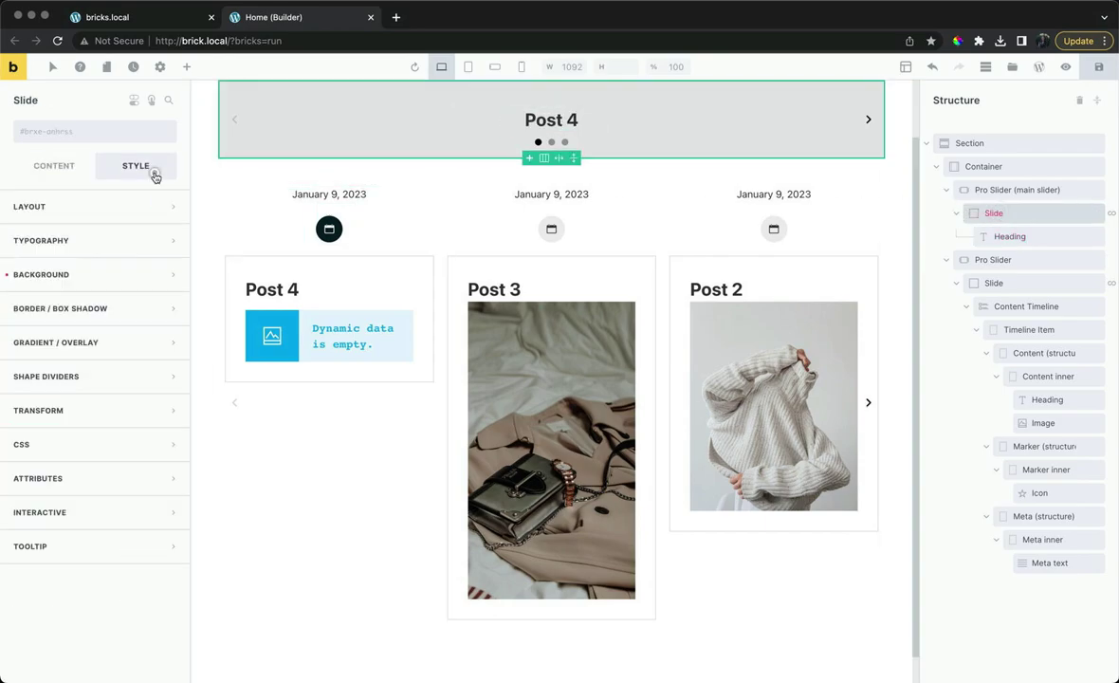
Give the main slider's Slide 200 top padding and 200 bottom padding
{"action": "left_click", "coordinate": [133, 217]}
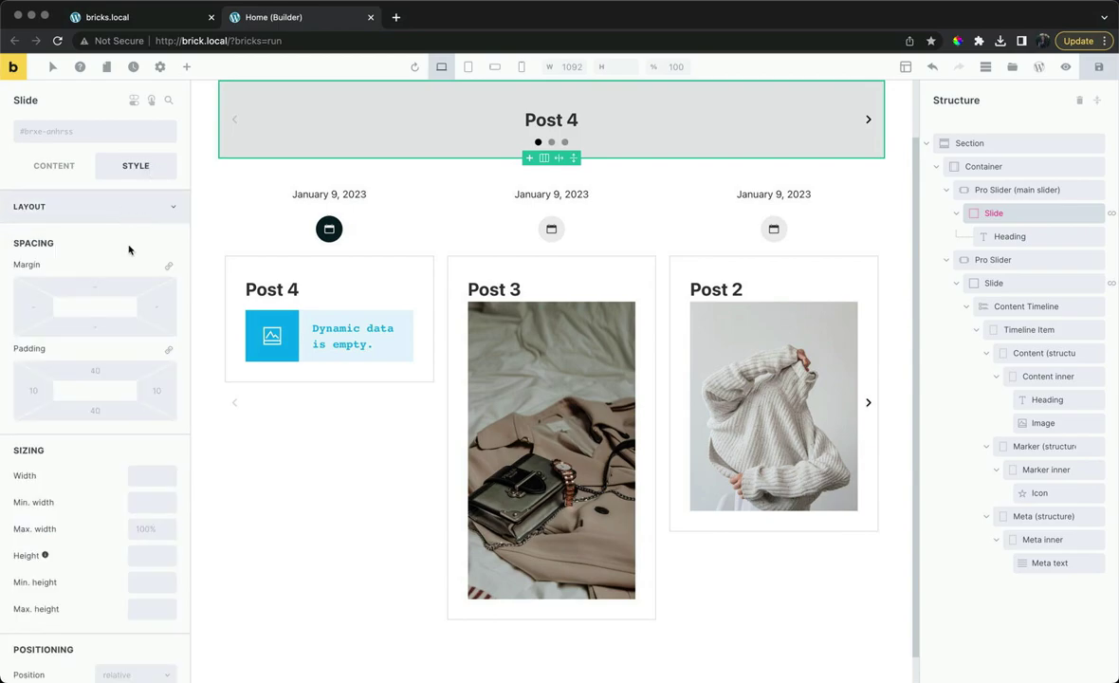
{"action": "left_click", "coordinate": [97, 369]}
{"action": "type", "text": "200"}
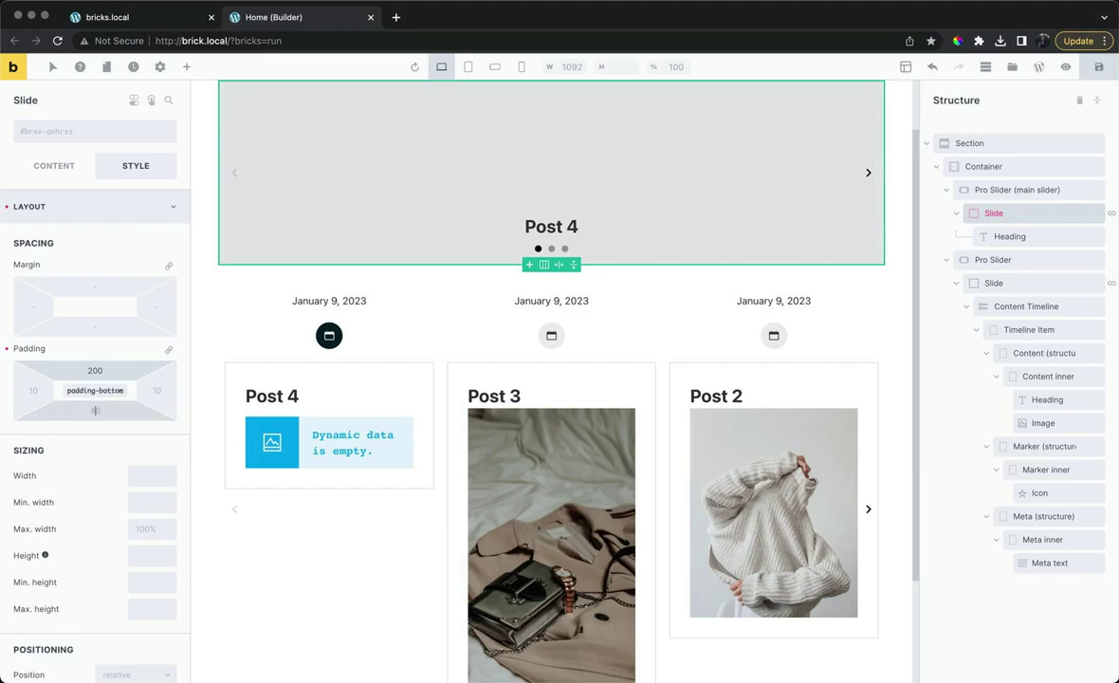
{"action": "left_click", "coordinate": [94, 410]}
{"action": "type", "text": "200"}
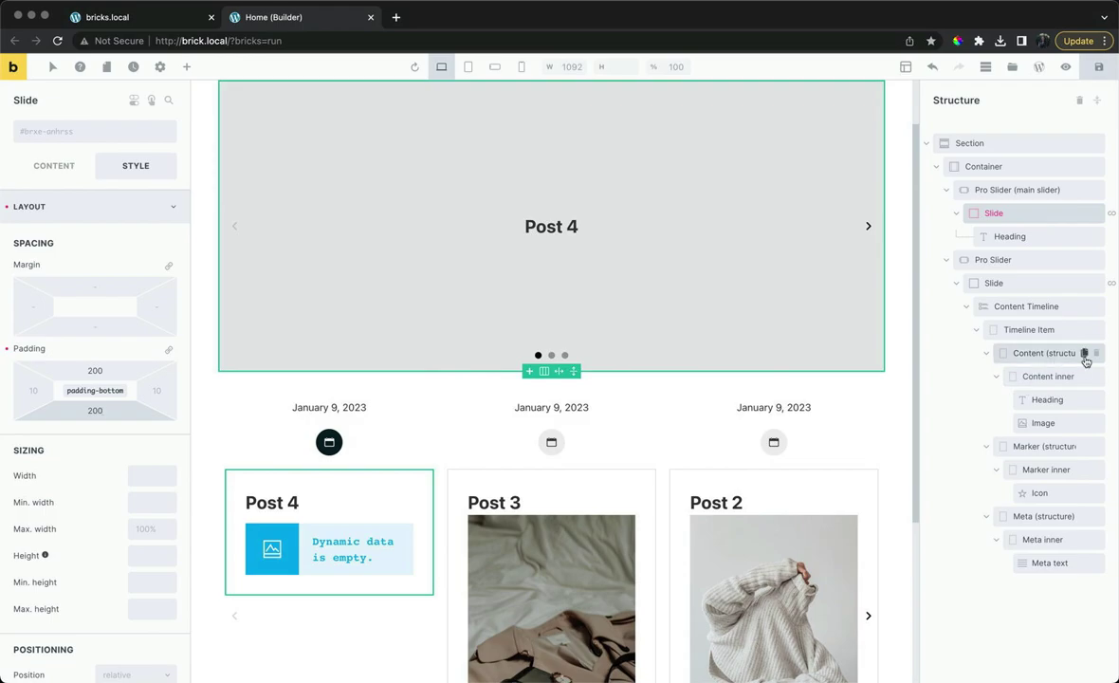
Delete the Timeline Item's Content structure and reselect the timeline Pro Slider's Content settings
{"action": "left_click", "coordinate": [1096, 355]}
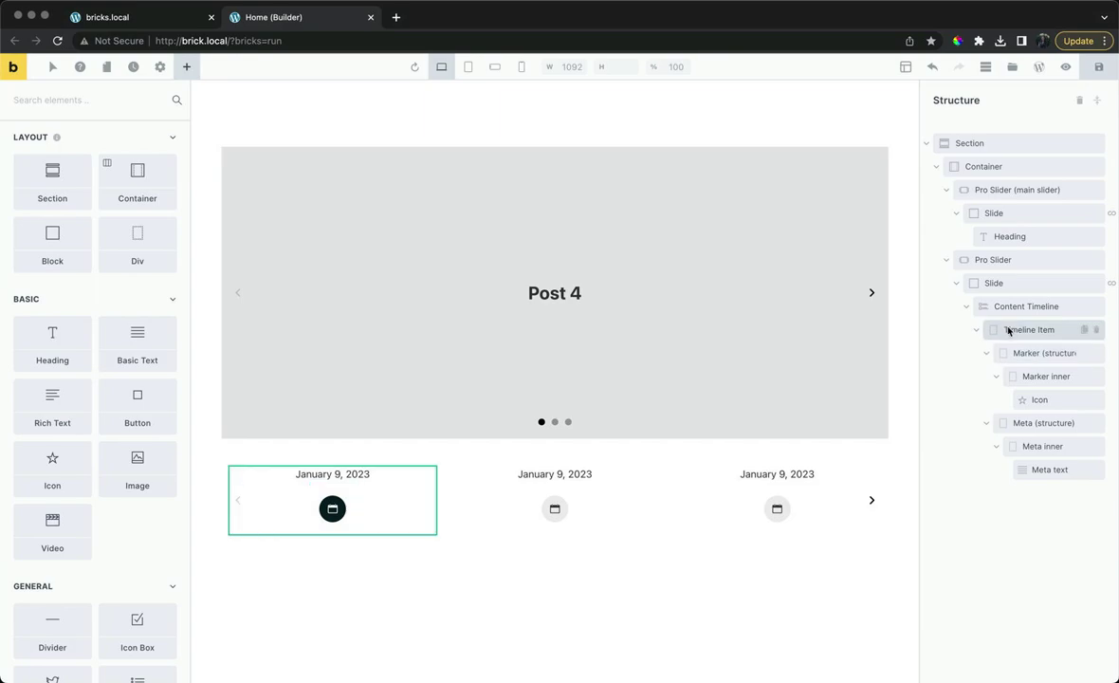
{"action": "left_click", "coordinate": [996, 261]}
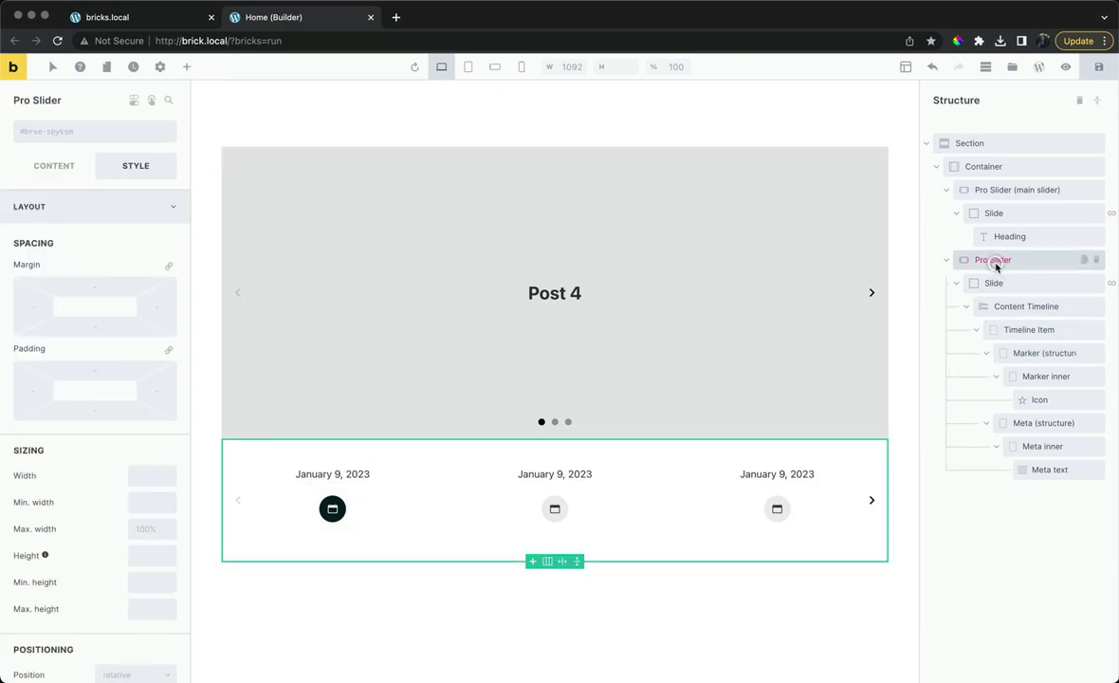
{"action": "left_click", "coordinate": [111, 208]}
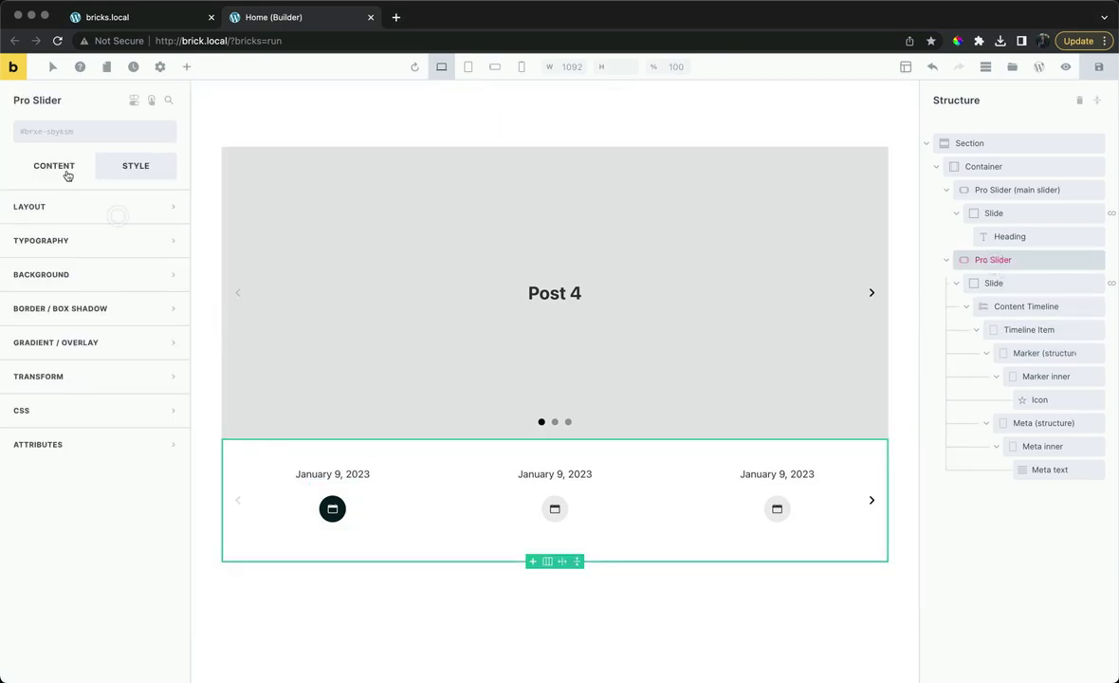
{"action": "left_click", "coordinate": [66, 170]}
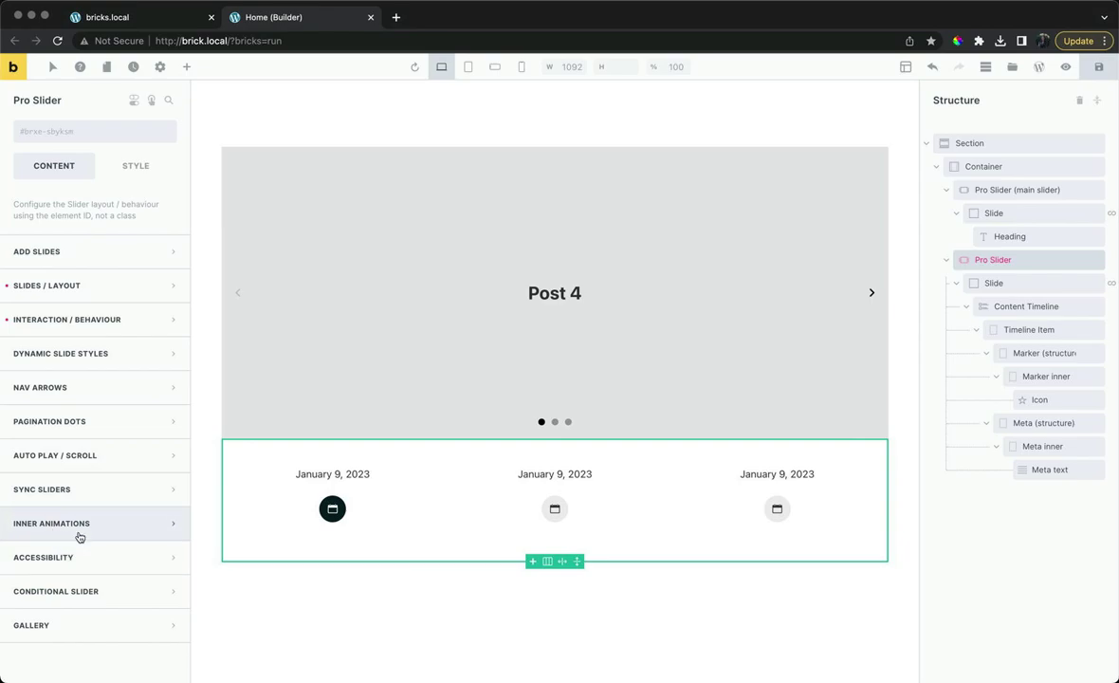
Enable Sync Sliders on the timeline Pro Slider with selector #main-slider
{"action": "left_click", "coordinate": [108, 495]}
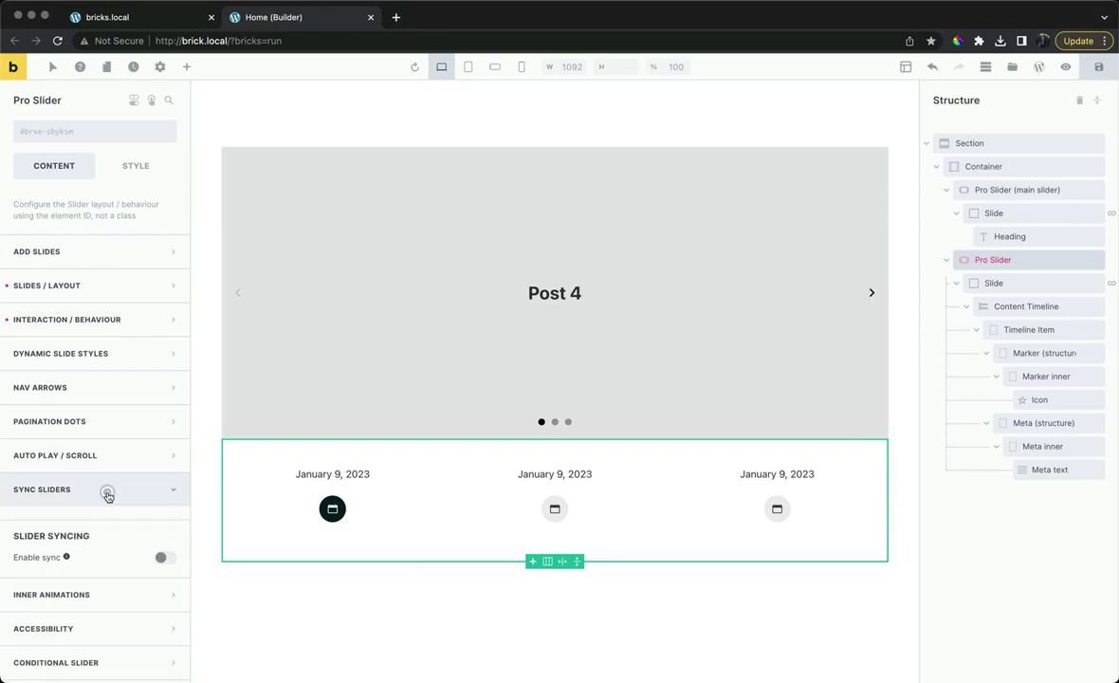
{"action": "left_click", "coordinate": [163, 559]}
{"action": "left_click", "coordinate": [115, 597]}
{"action": "type", "text": "#main-slider"}
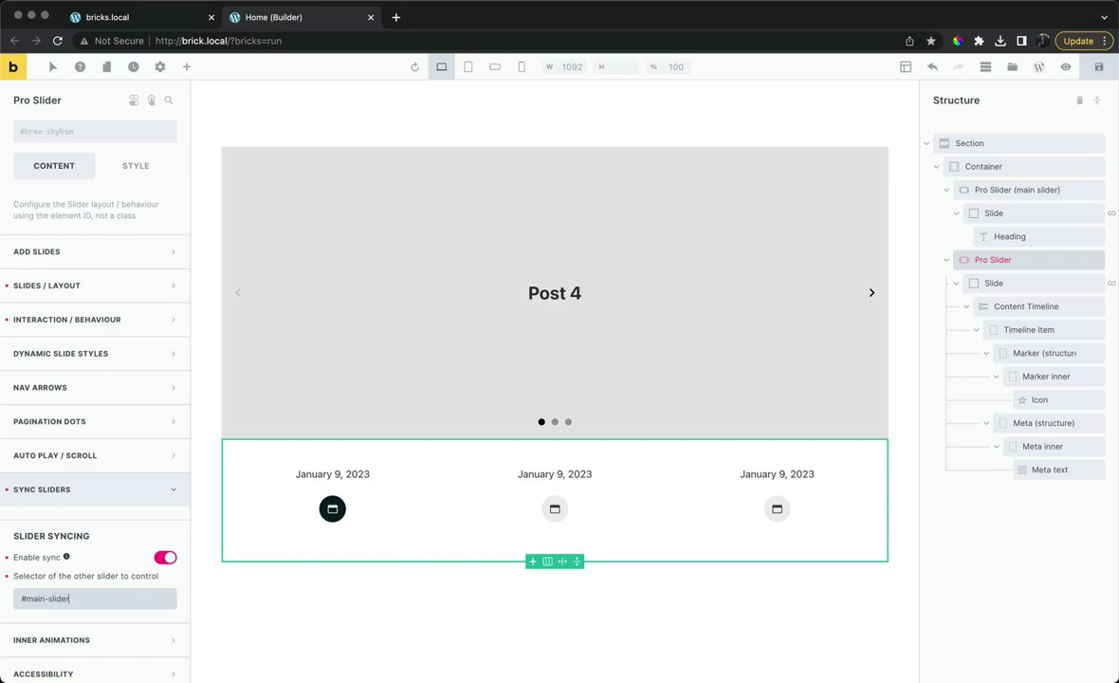
Change the main Pro Slider's element ID to main-slider
{"action": "left_click", "coordinate": [983, 191]}
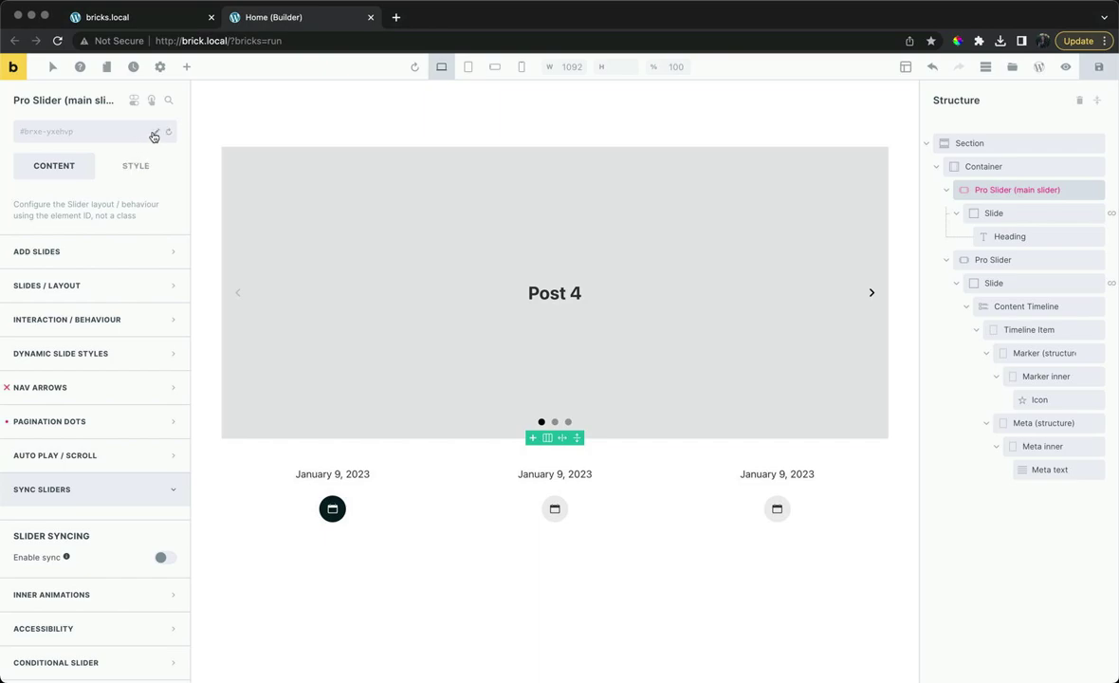
{"action": "left_click", "coordinate": [156, 135]}
{"action": "type", "text": "main-slider"}
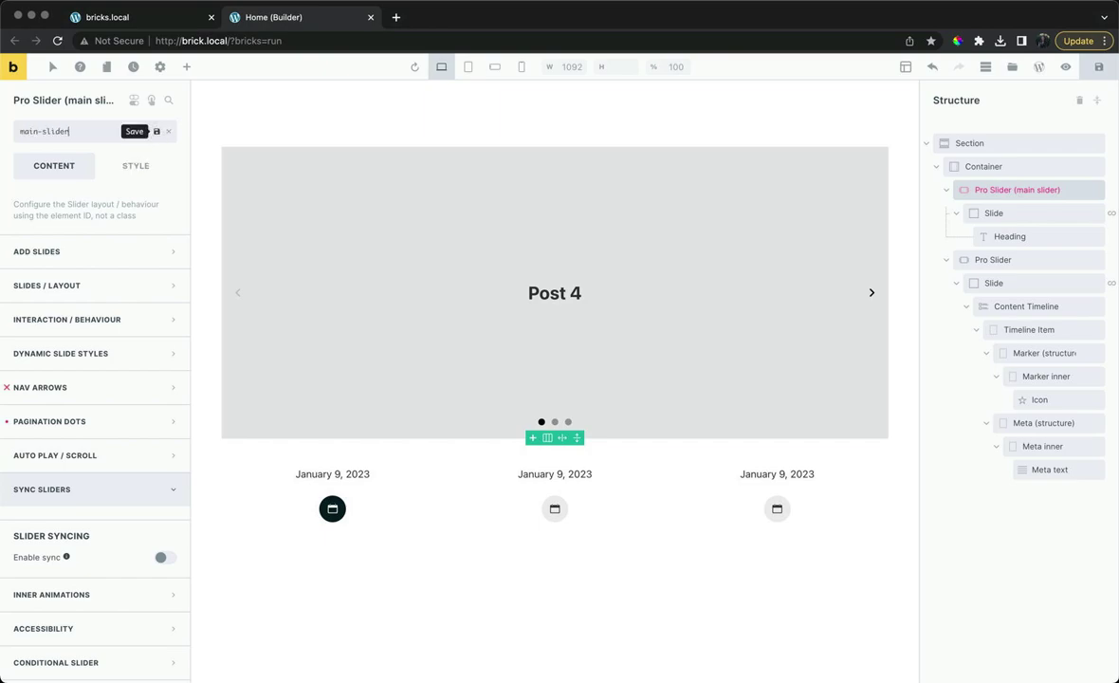
{"action": "left_click", "coordinate": [156, 131]}
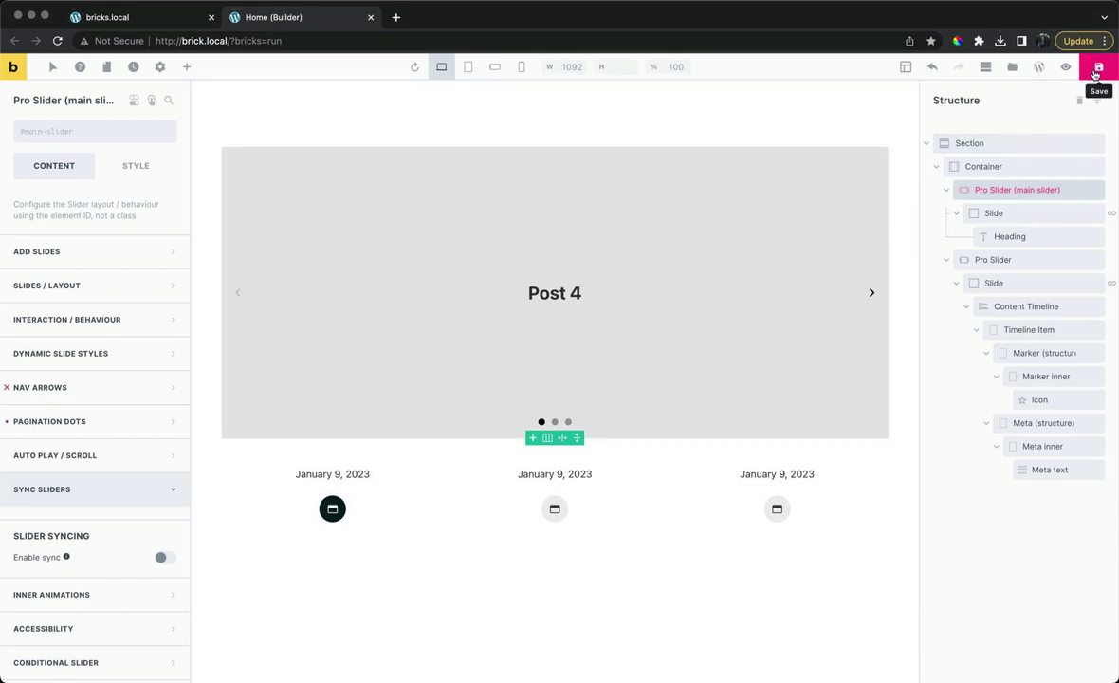
Save, reload the live site, and pick the second timeline date to show Post 3
{"action": "left_click", "coordinate": [1096, 68]}
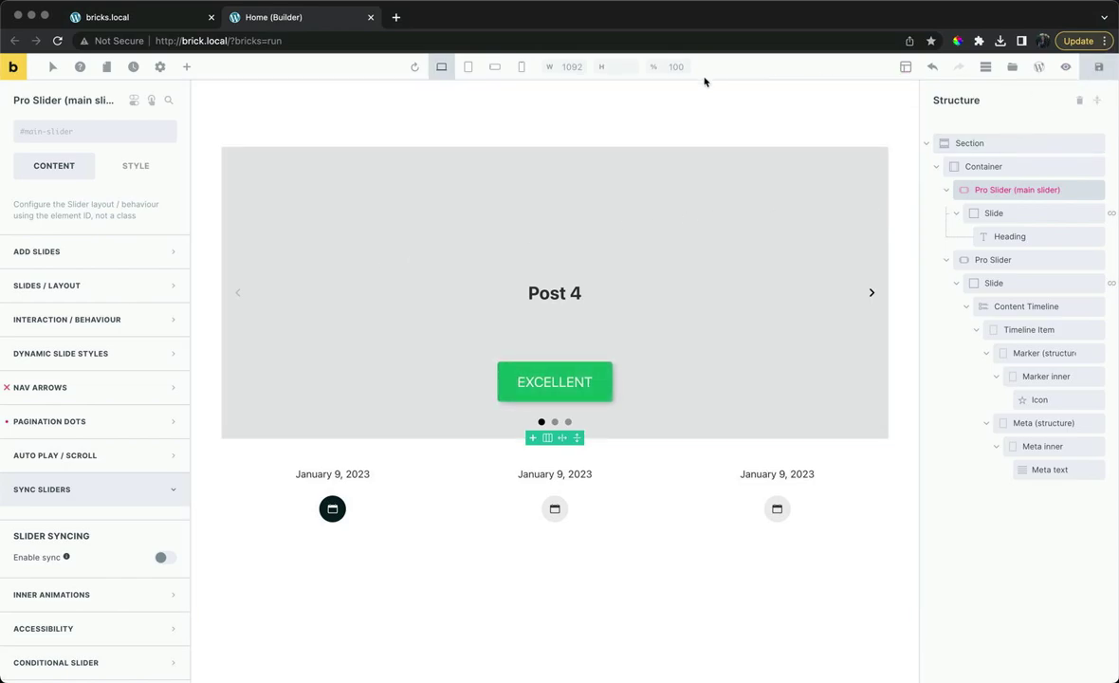
{"action": "left_click", "coordinate": [155, 17]}
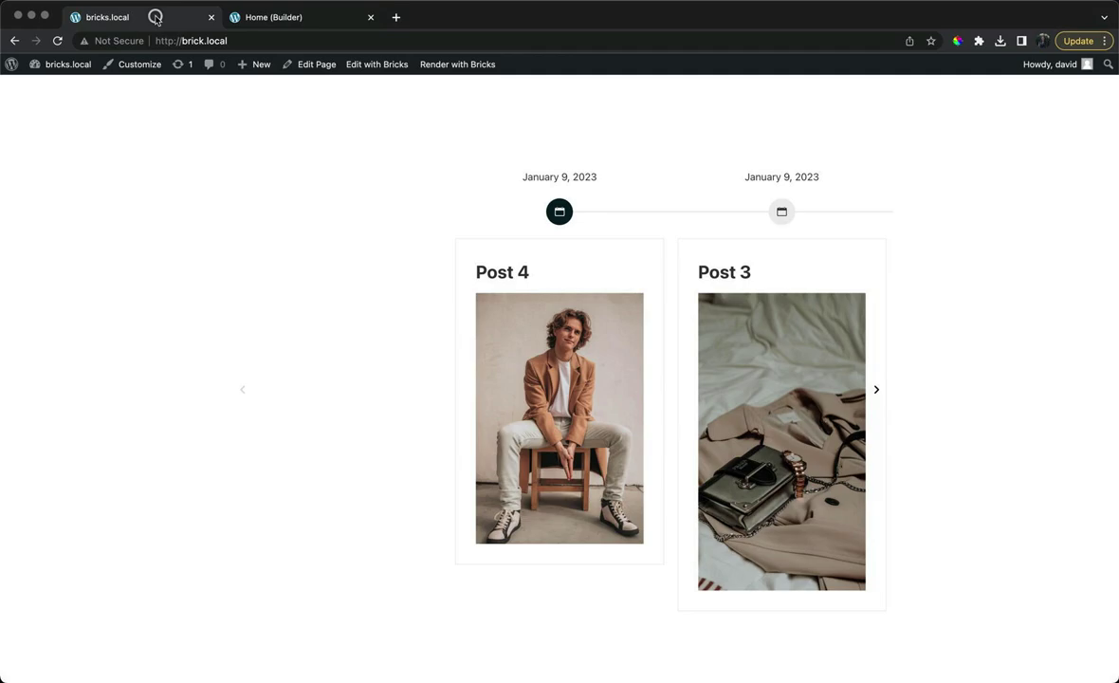
{"action": "left_click", "coordinate": [227, 39]}
{"action": "key", "text": "Return"}
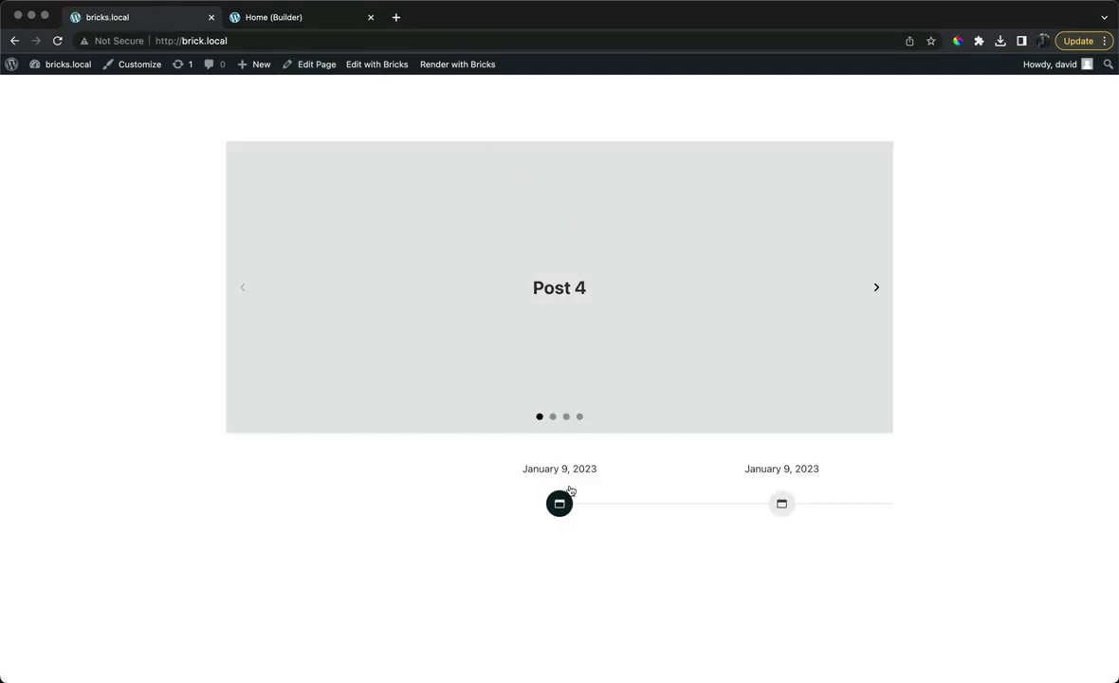
{"action": "left_click", "coordinate": [763, 479]}
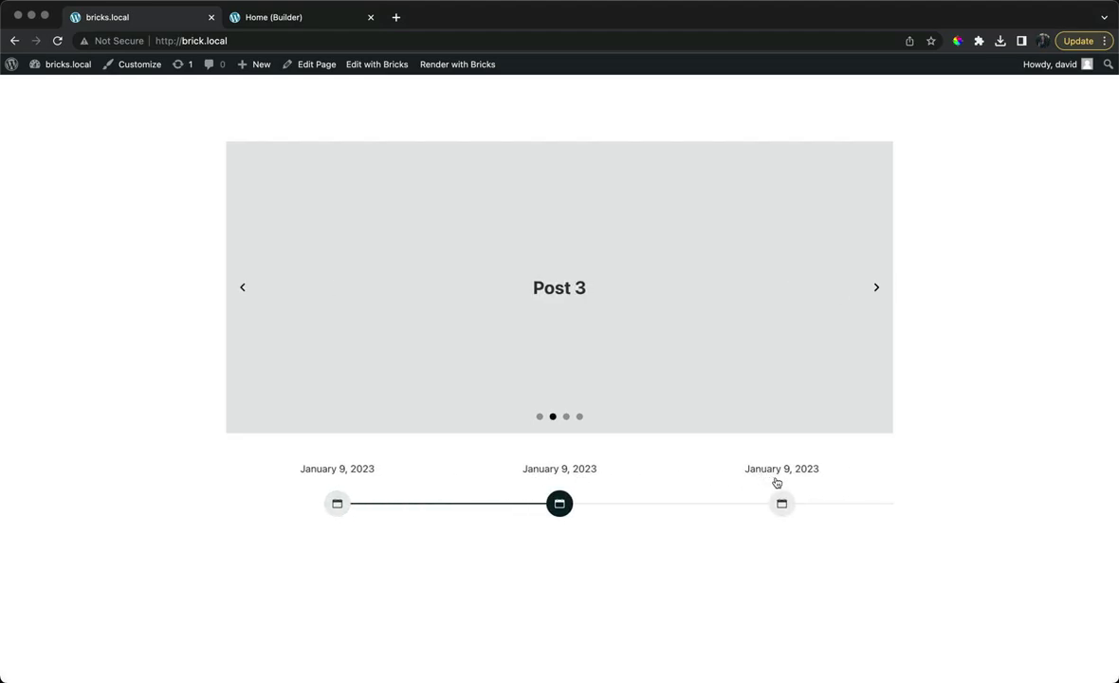